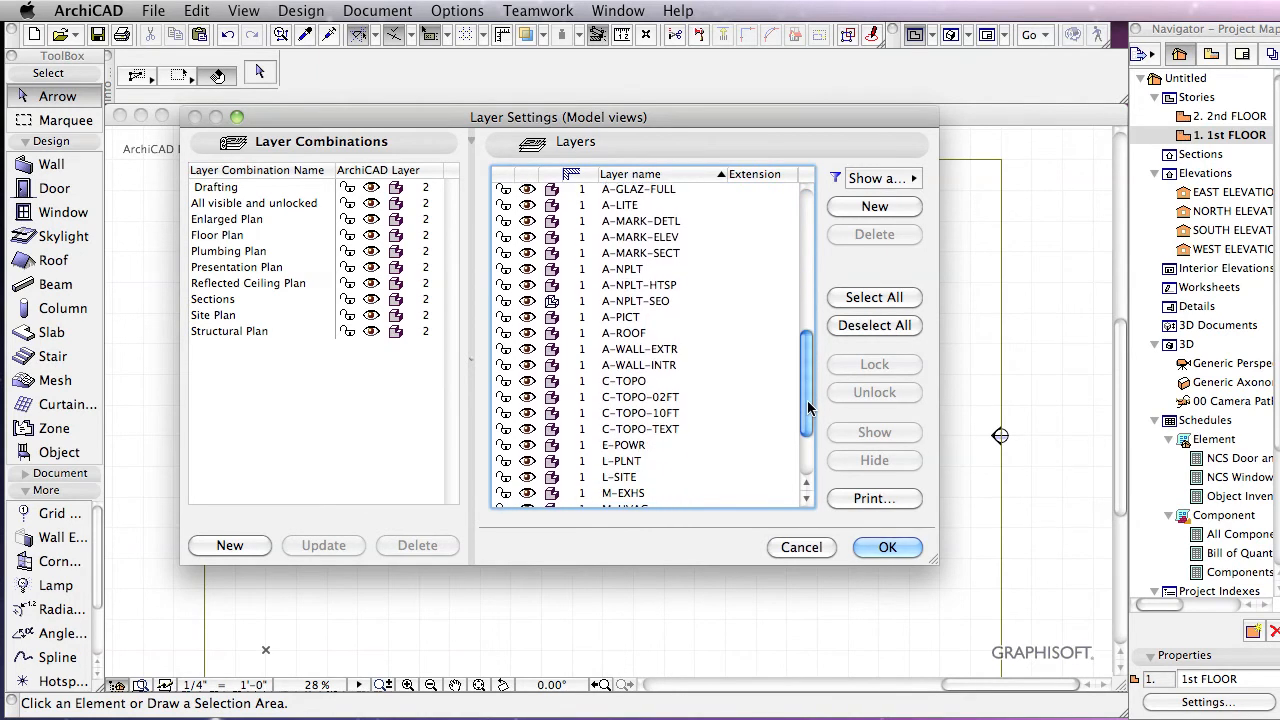
# Step: Lock the A-WALL-INTR layer in Layer Settings and confirm with OK
pyautogui.moveTo(806, 383); pyautogui.dragTo(806, 370)
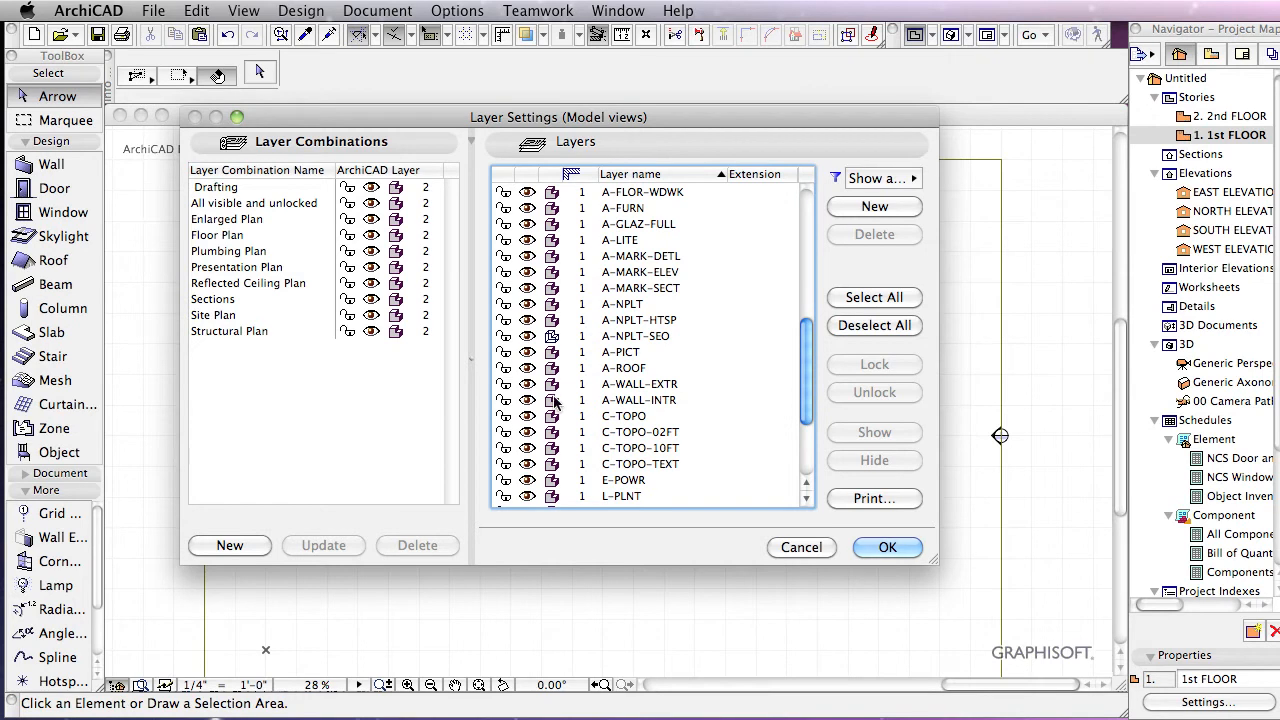
pyautogui.click(507, 401)
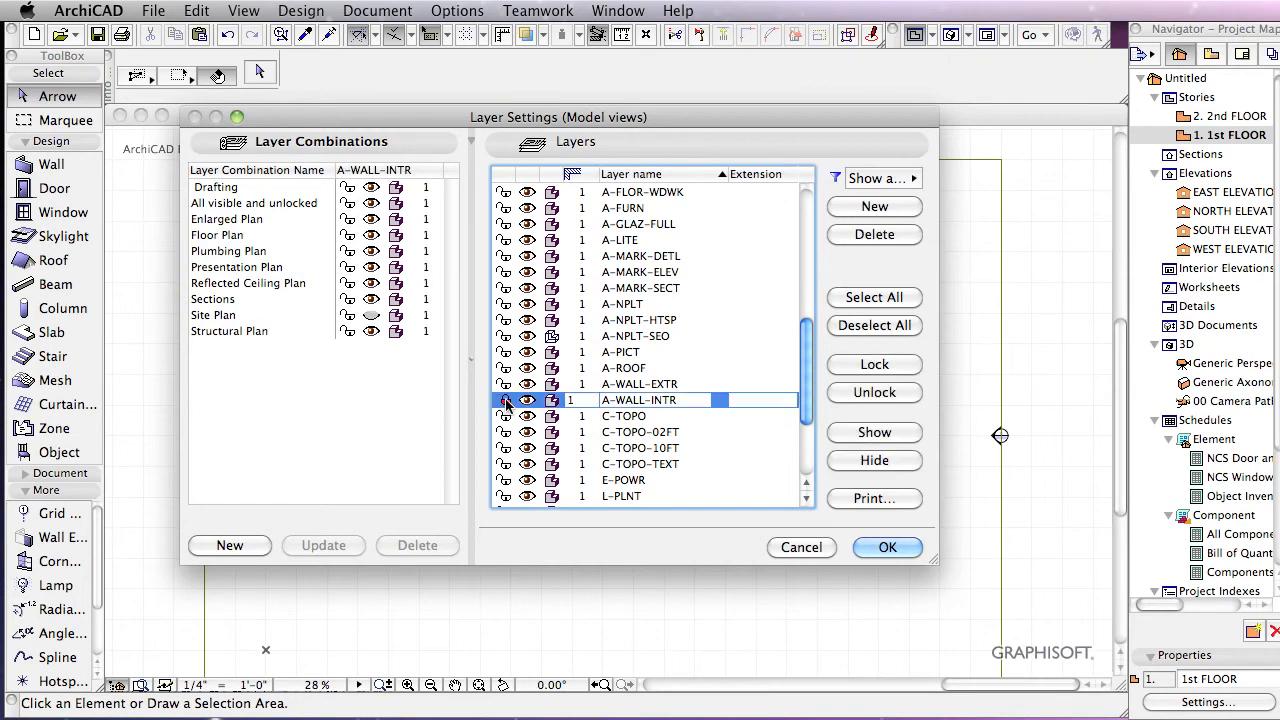
pyautogui.click(905, 546)
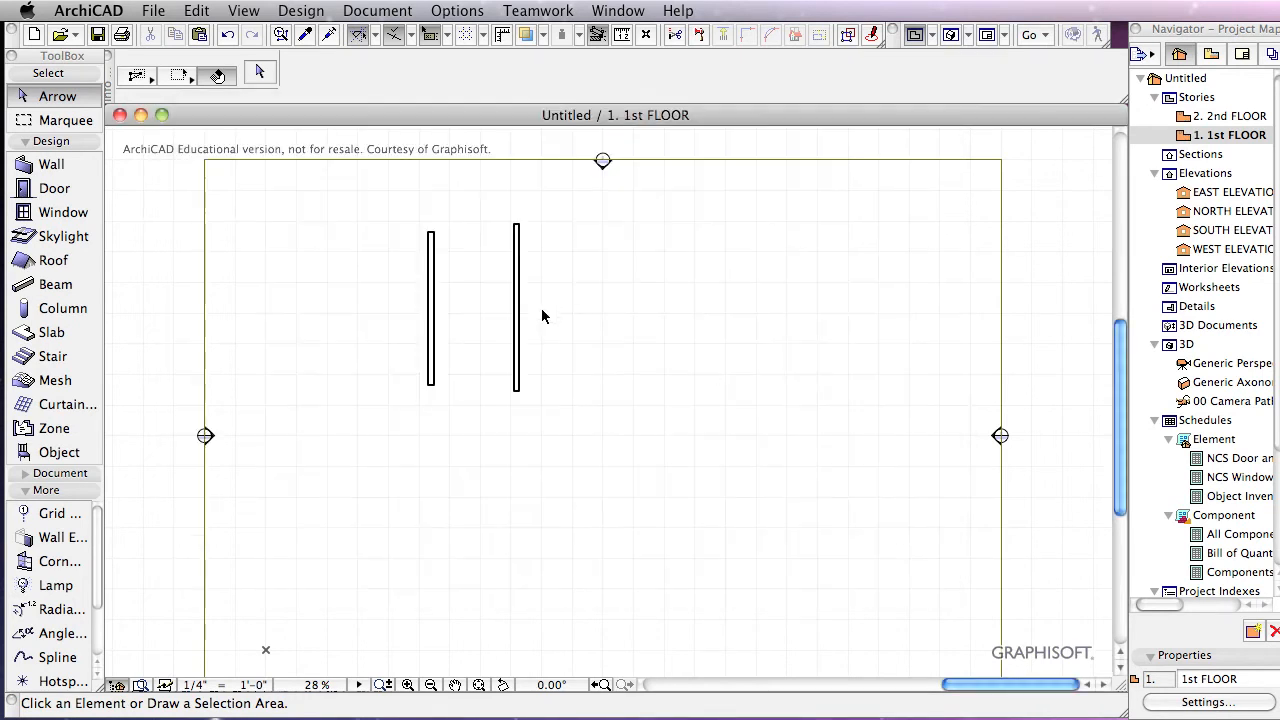
pyautogui.click(518, 328)
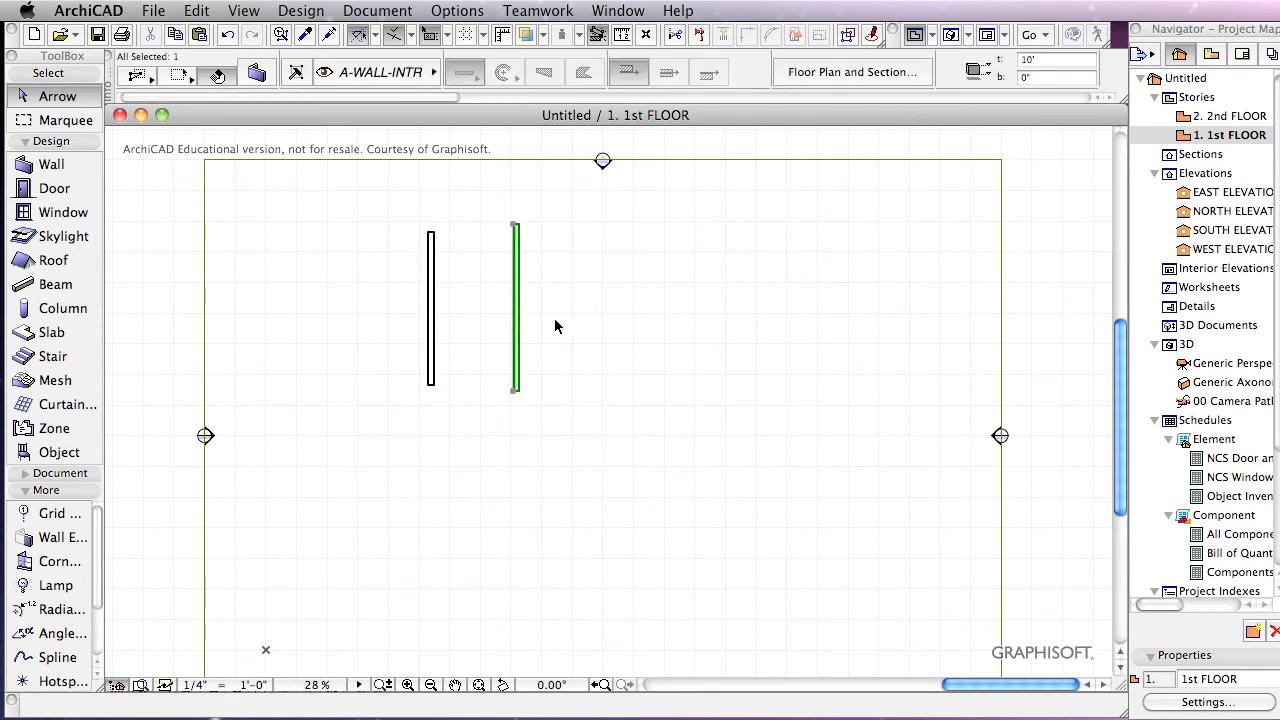
pyautogui.rightClick(533, 276)
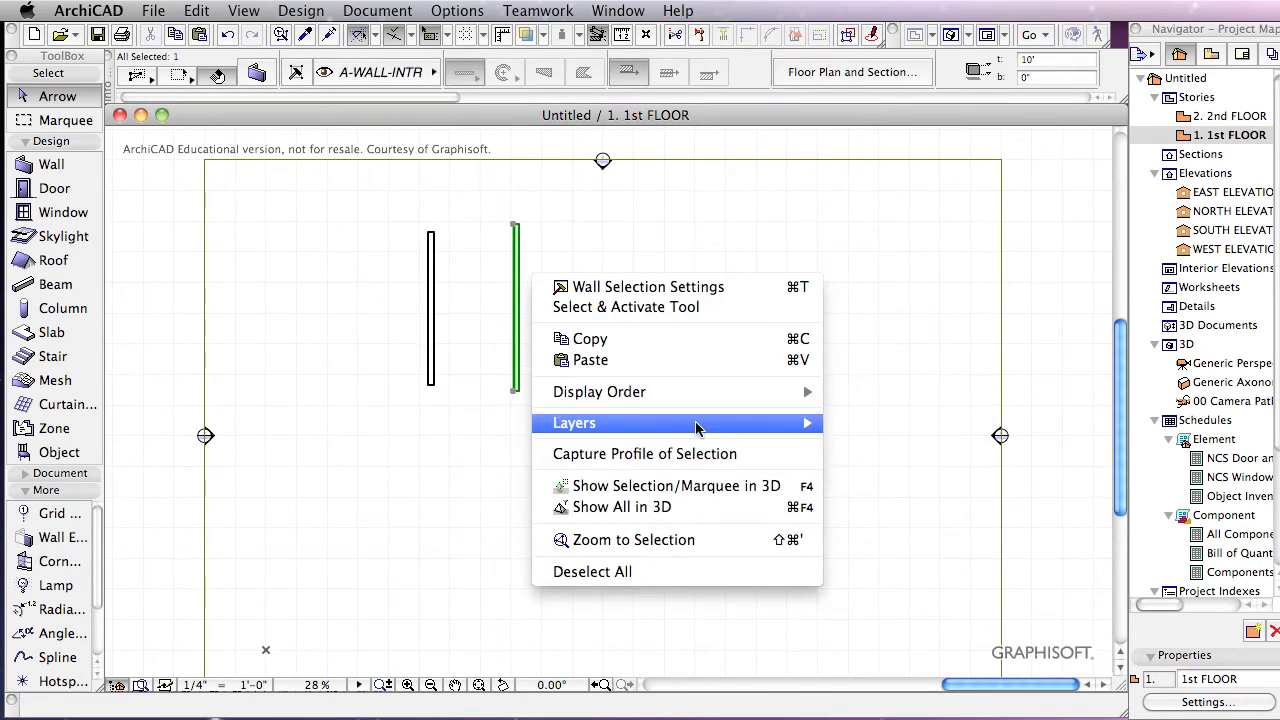
pyautogui.moveTo(697, 428)
pyautogui.click(531, 270)
pyautogui.rightClick(519, 267)
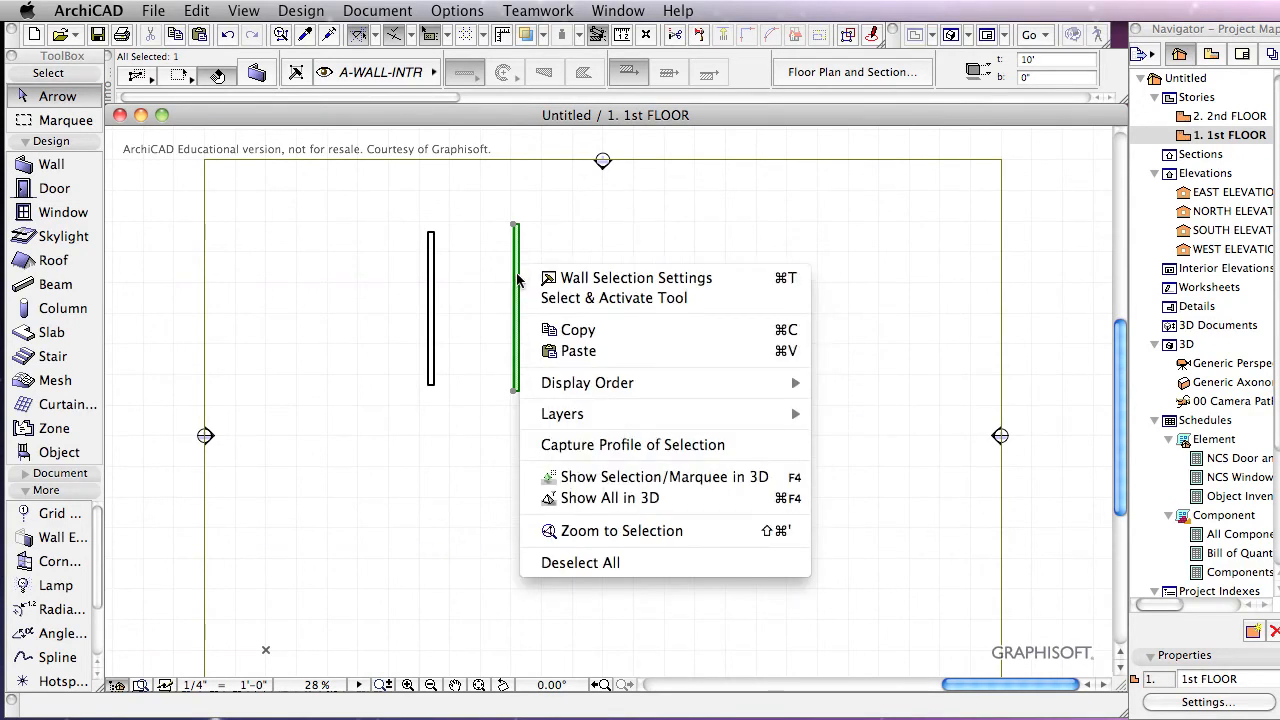
pyautogui.click(955, 339)
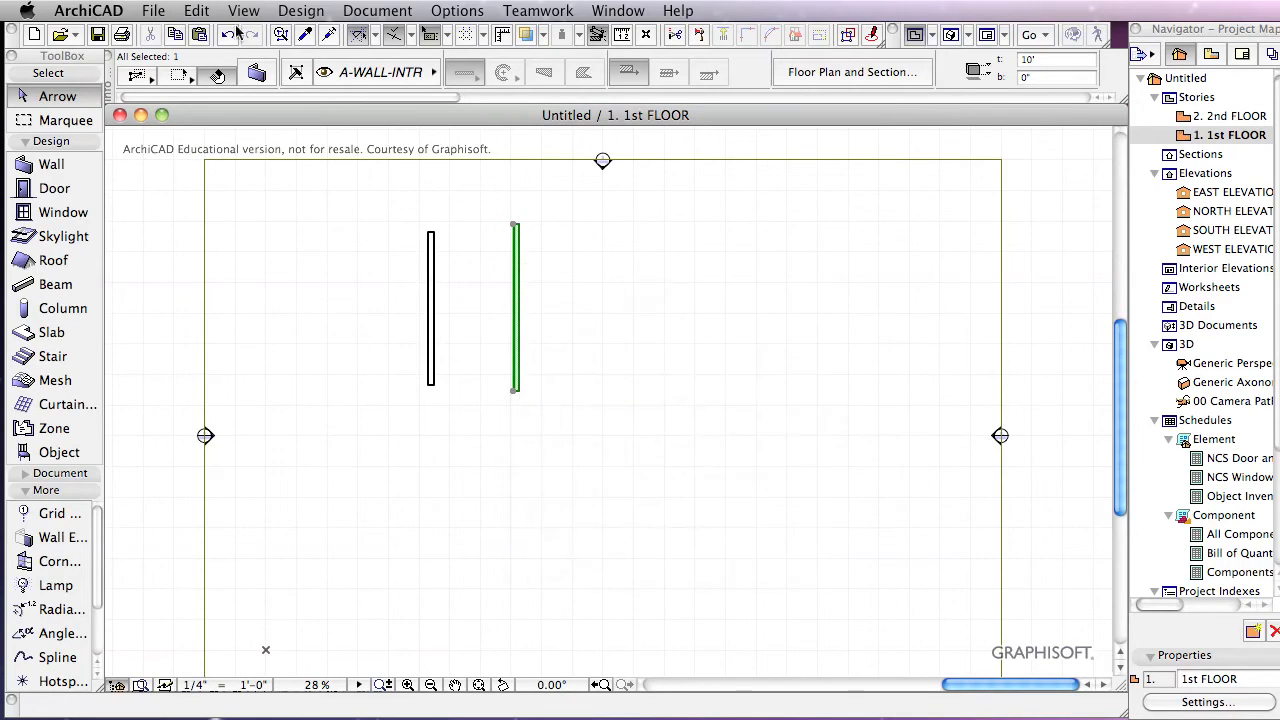
pyautogui.click(191, 11)
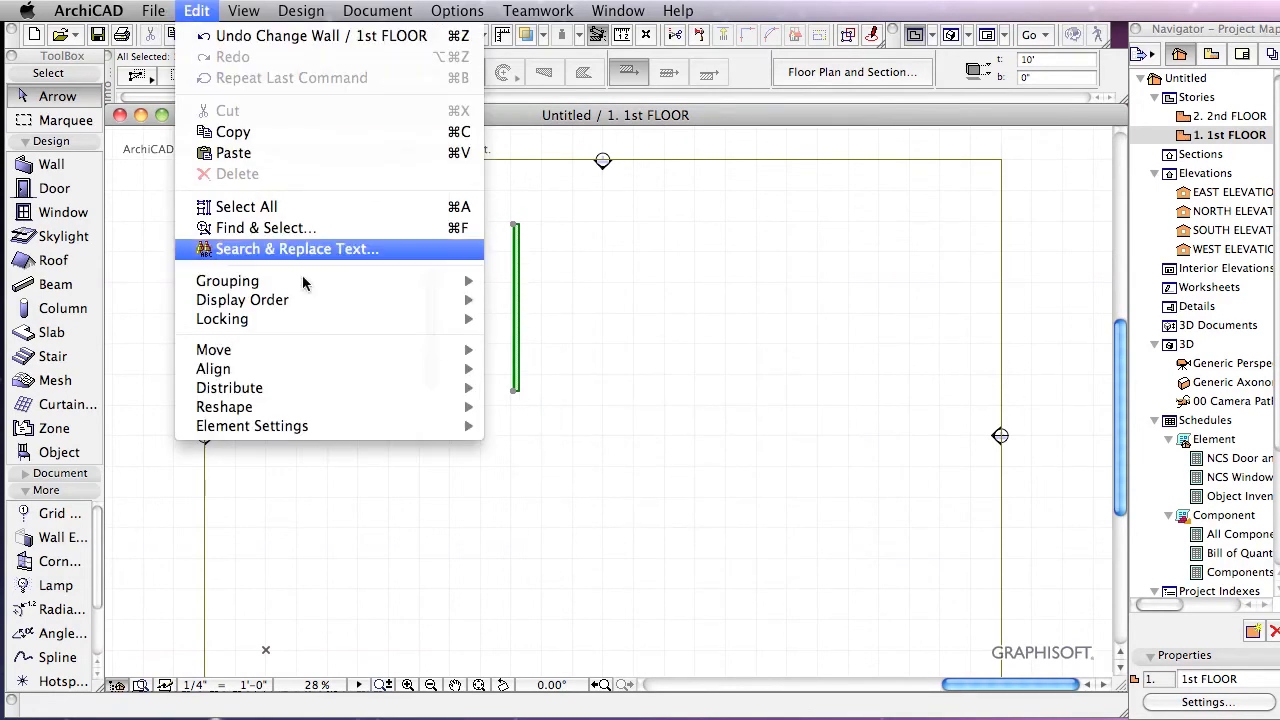
pyautogui.moveTo(354, 354)
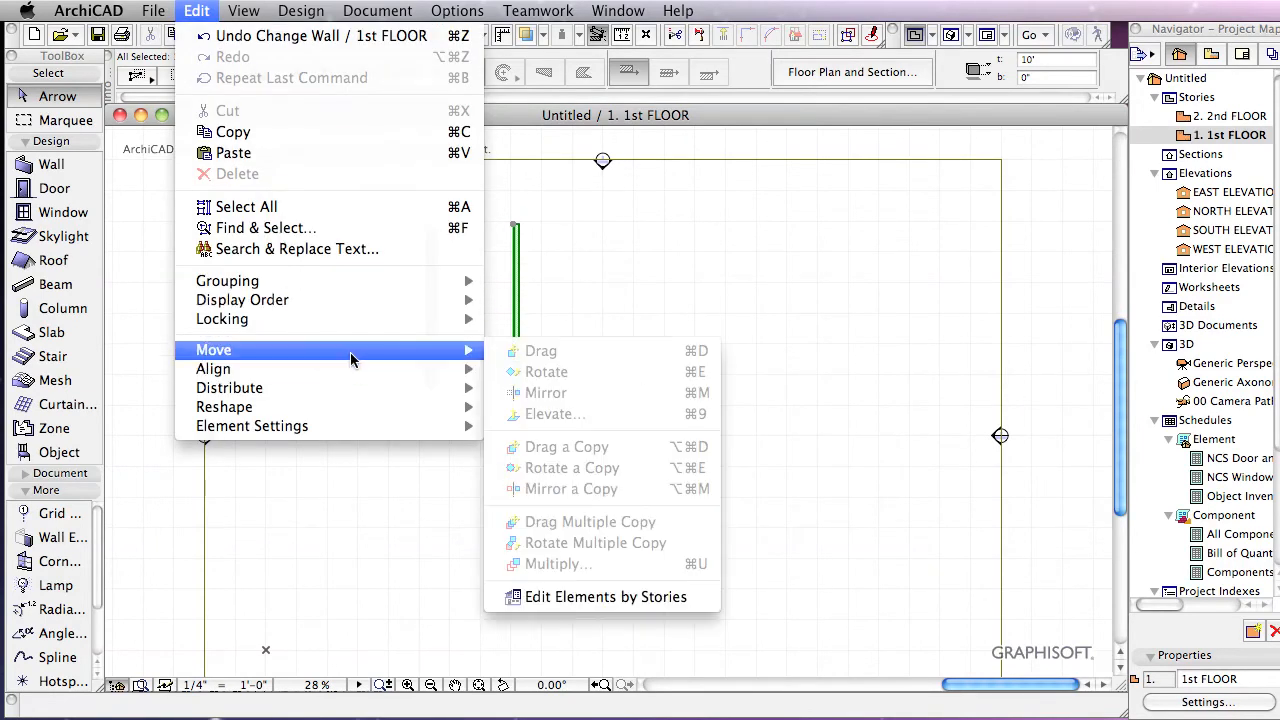
pyautogui.click(814, 354)
pyautogui.click(680, 335)
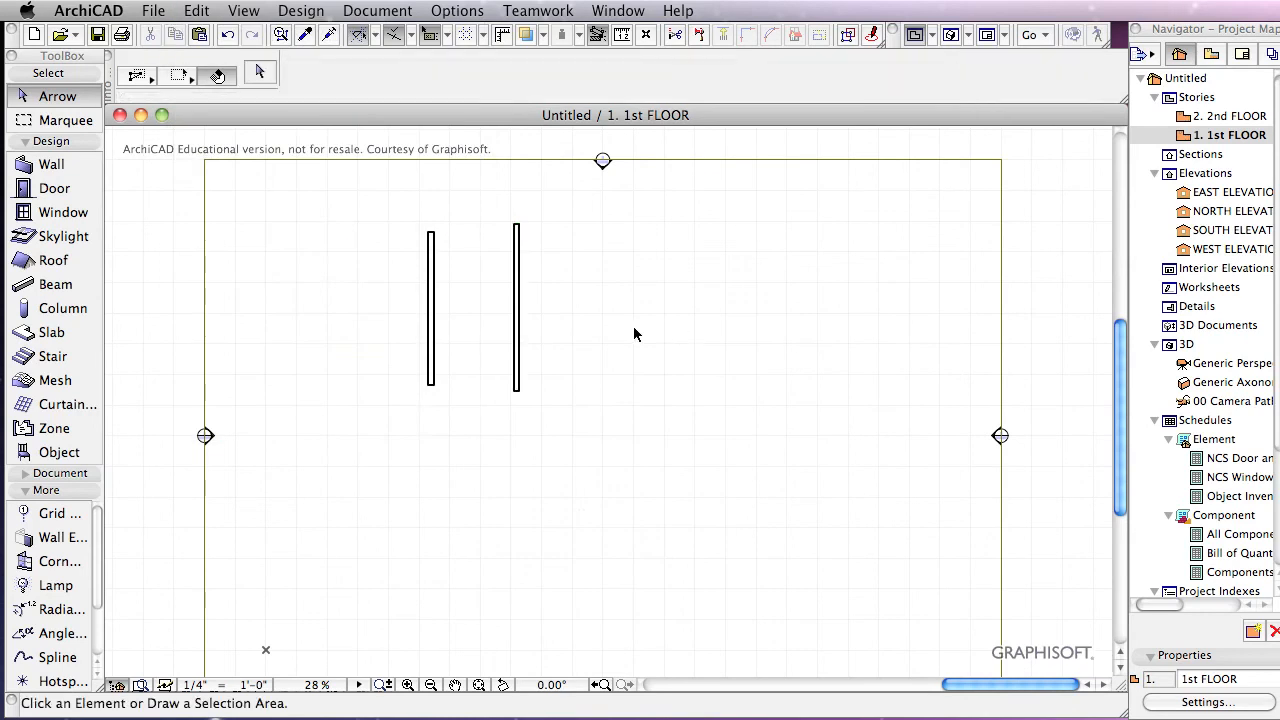
# Step: Unlock the A-WALL-INTR layer in Layer Settings and confirm
pyautogui.press('super+l')
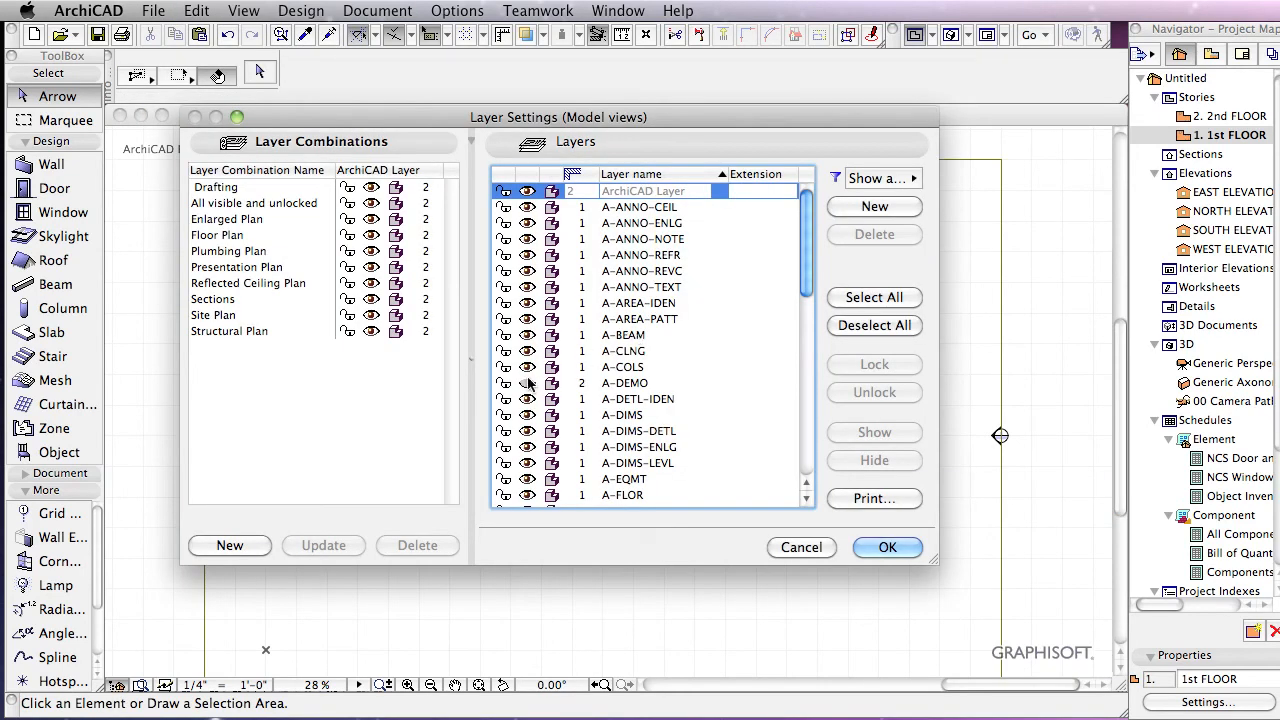
pyautogui.scroll(-2, 635, 360)
pyautogui.scroll(-5, 636, 365)
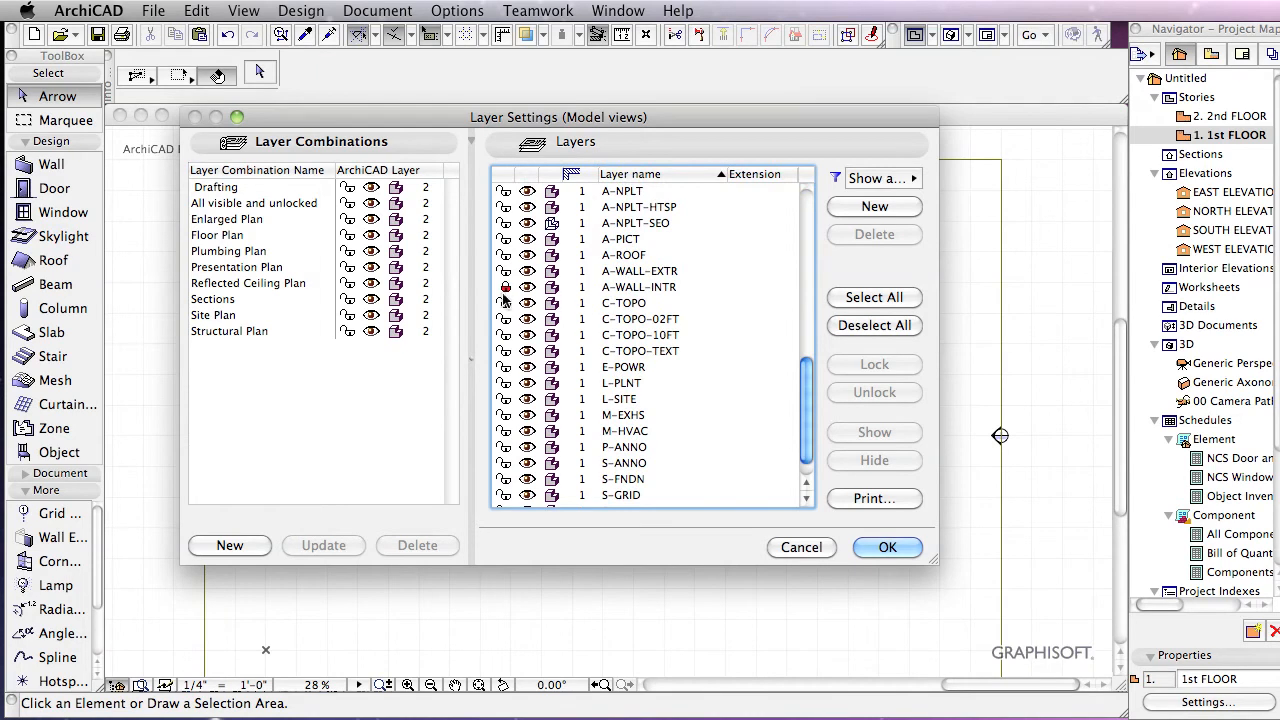
pyautogui.click(505, 289)
pyautogui.click(887, 547)
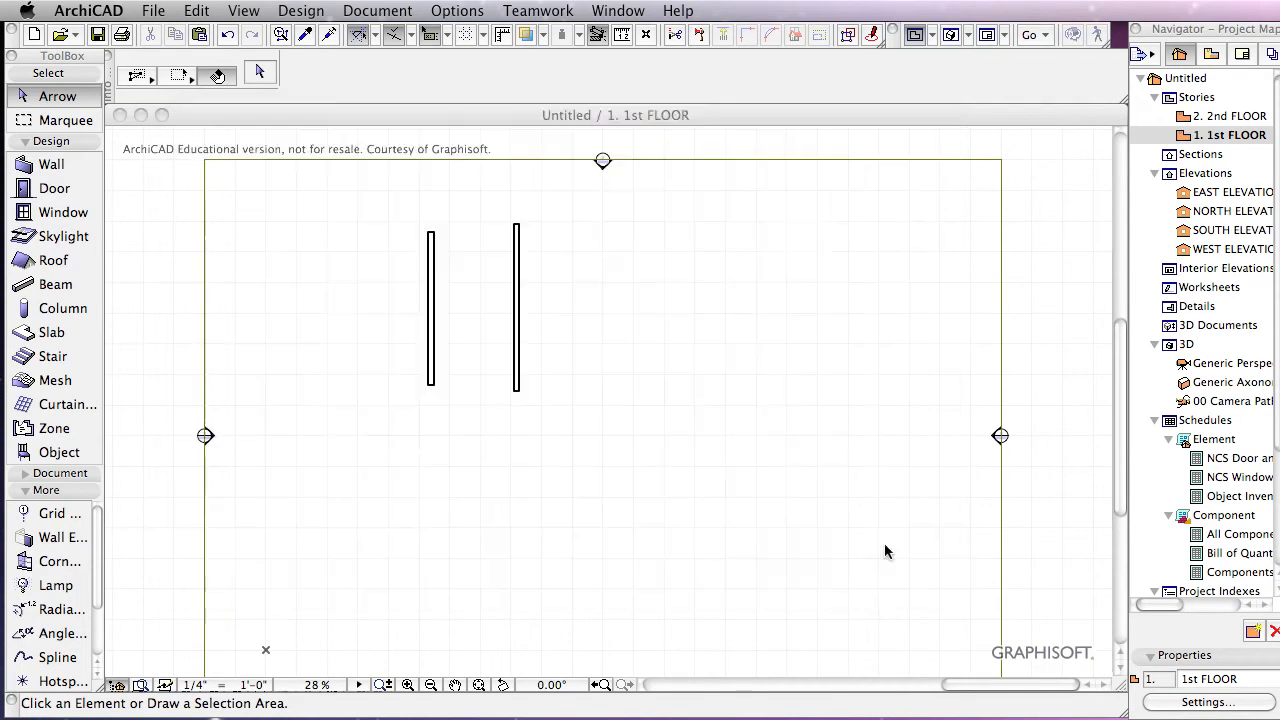
# Step: Drag the right-hand wall a little farther right, then close Layer Settings unchanged
pyautogui.click(521, 360)
pyautogui.click(519, 358)
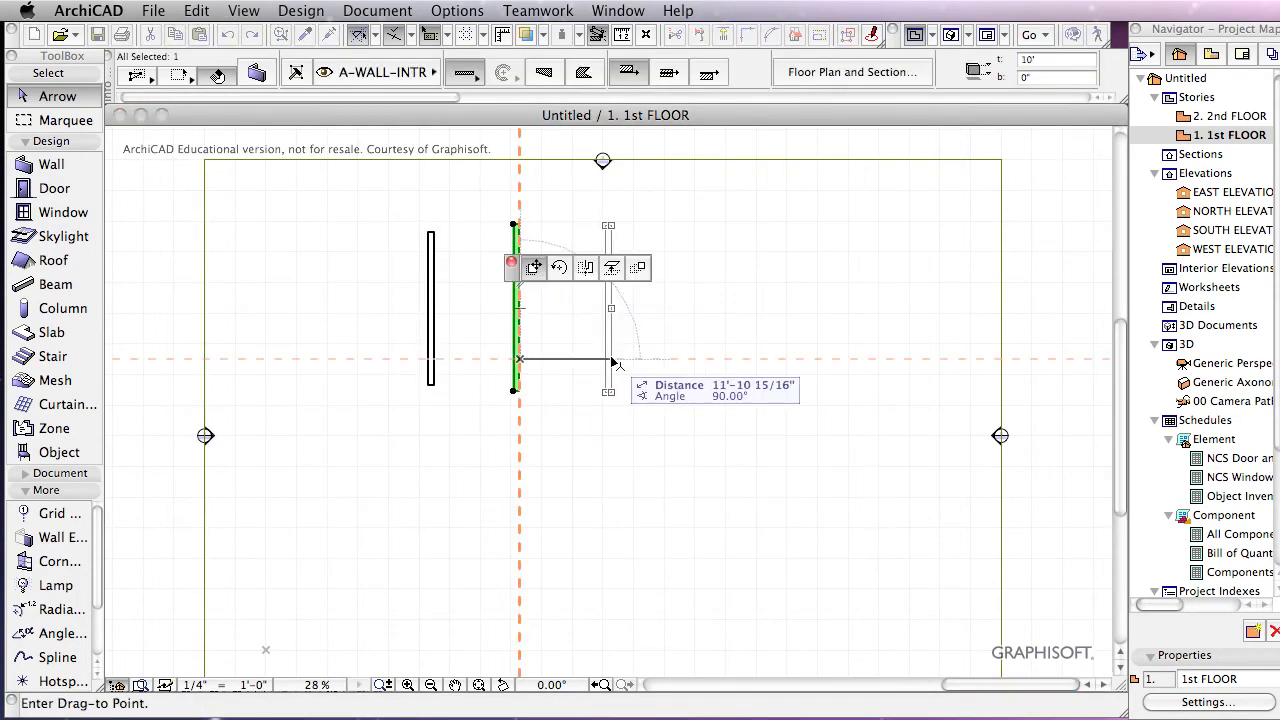
pyautogui.click(552, 360)
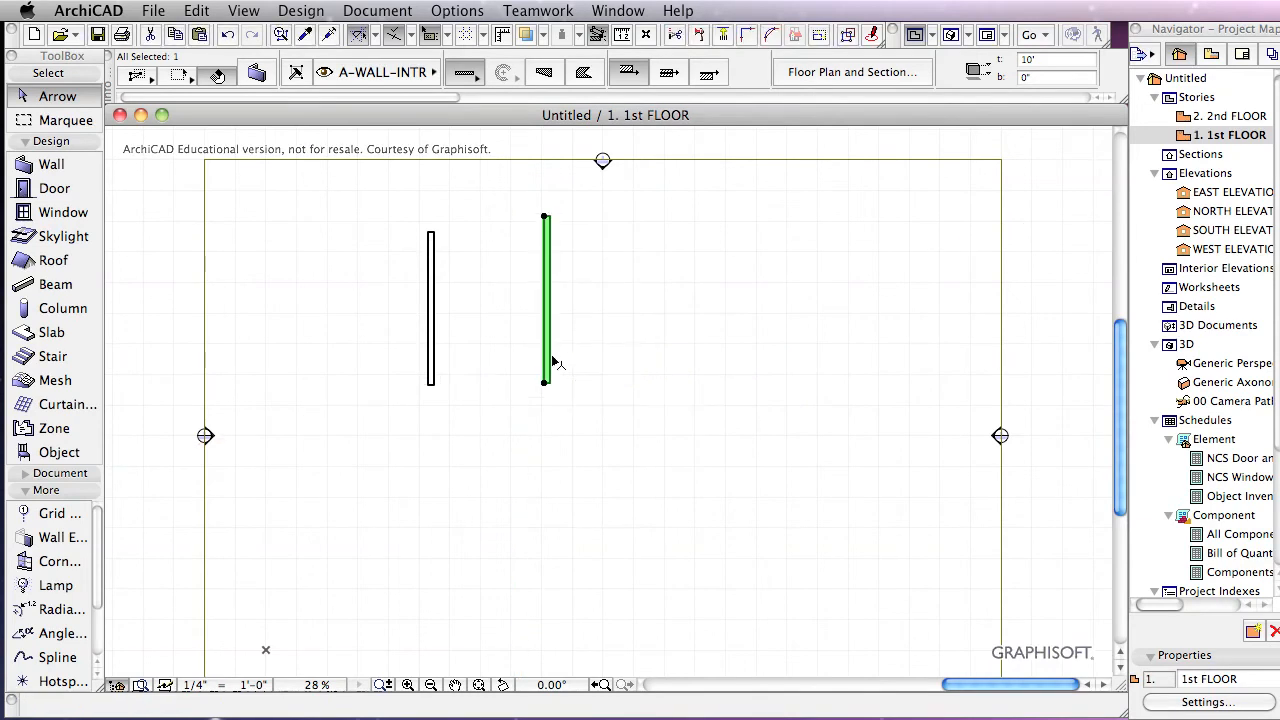
pyautogui.click(577, 362)
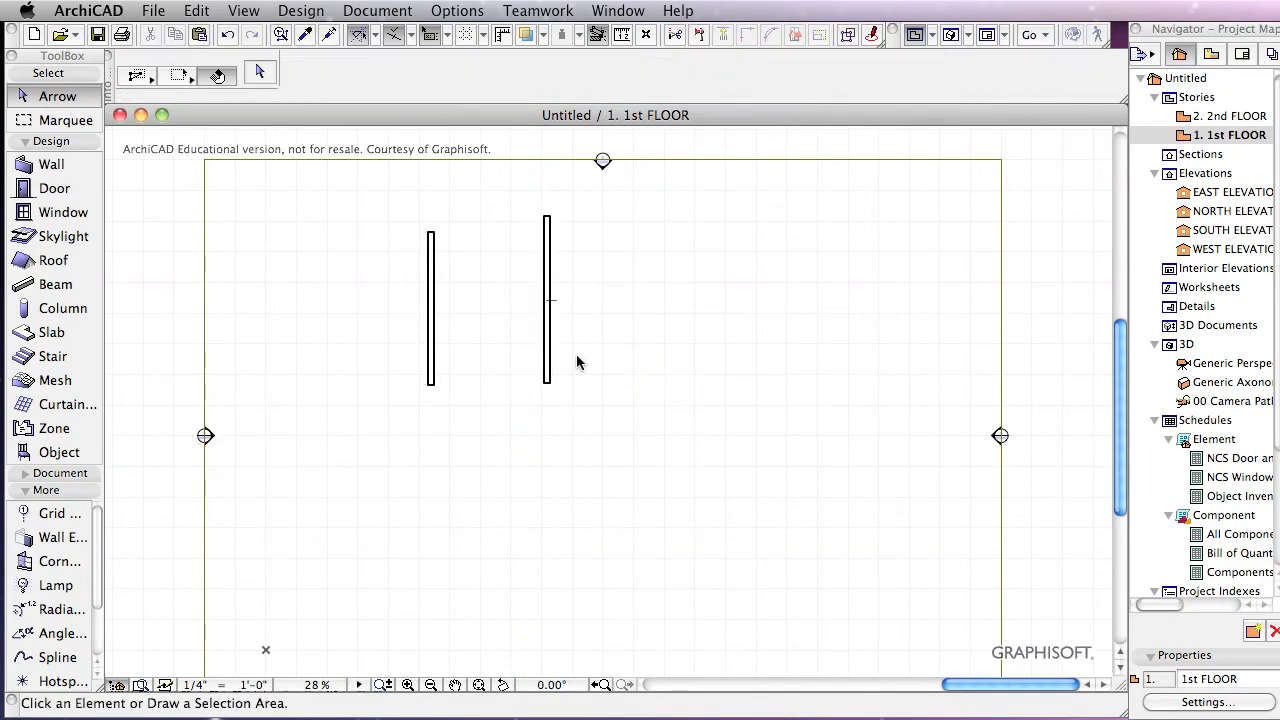
pyautogui.press('super+l')
pyautogui.click(813, 545)
# Step: Show the two walls in the 3D window with F3 and bring up Layer Settings
pyautogui.press('F3')
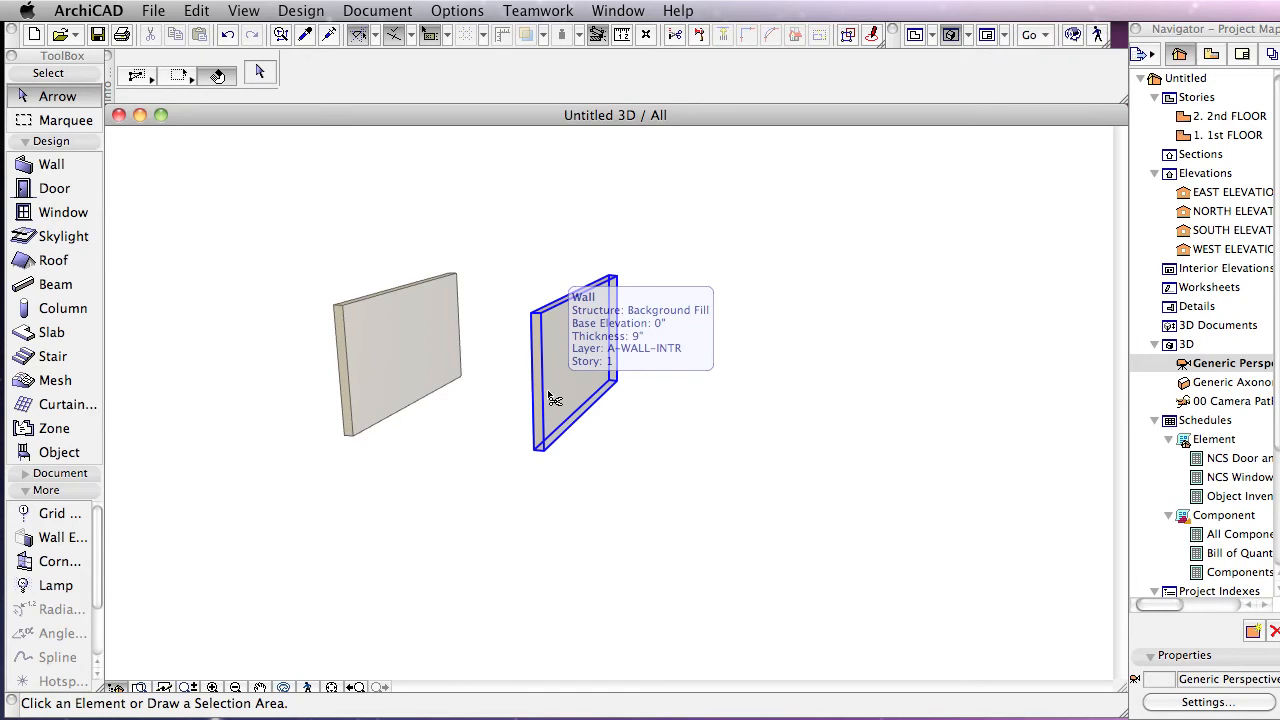
pyautogui.press('super+l')
pyautogui.scroll(-5, 652, 365)
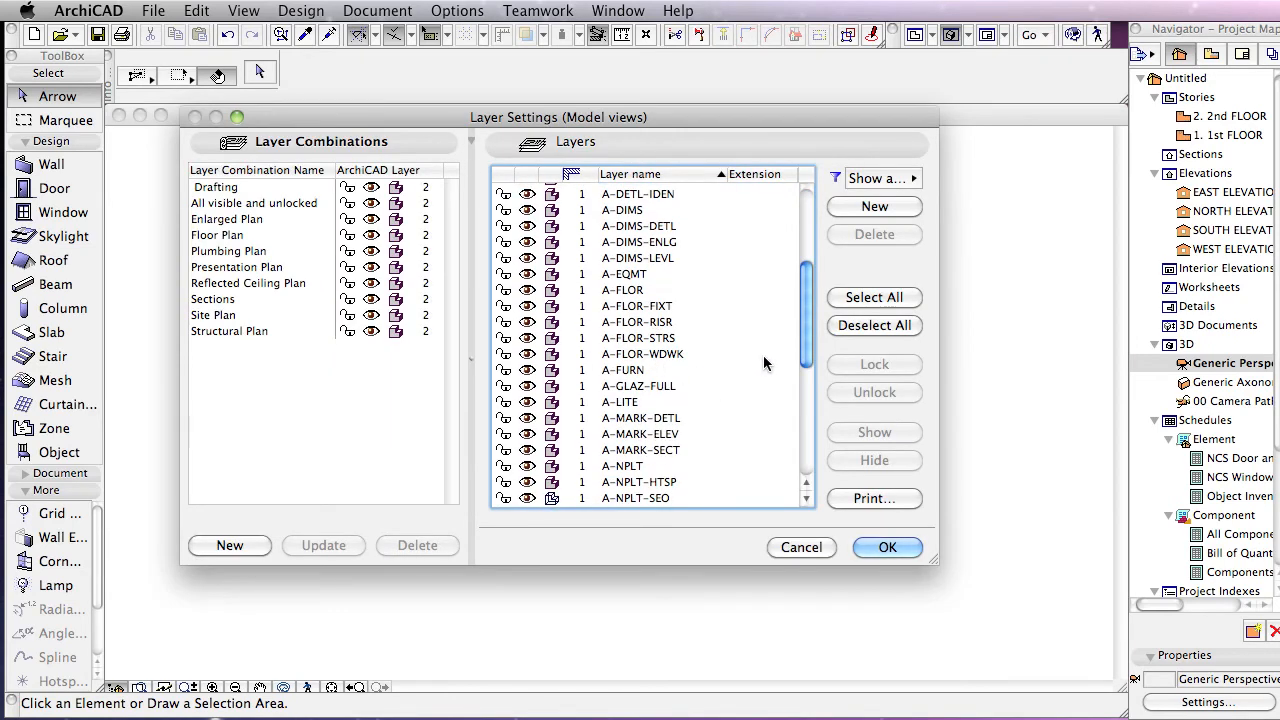
# Step: Set the A-WALL-INTR layer's 3D display to wireframe and confirm
pyautogui.moveTo(807, 336); pyautogui.dragTo(801, 388)
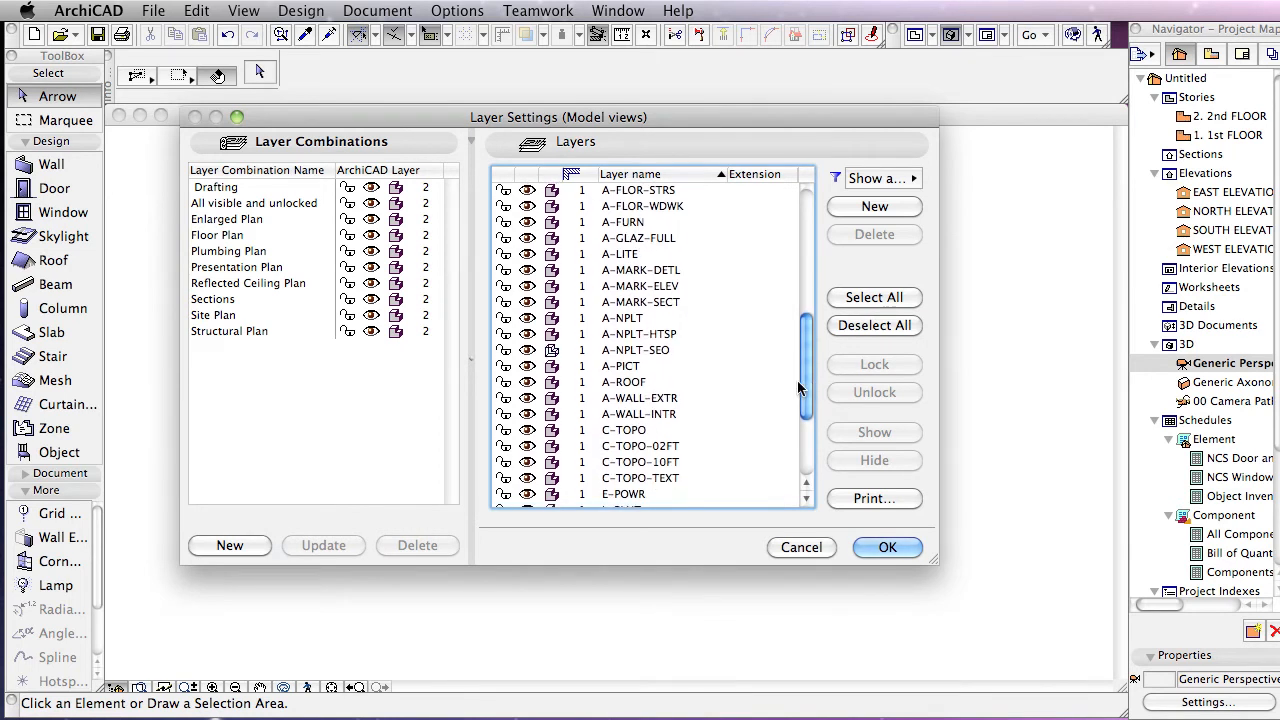
pyautogui.click(556, 418)
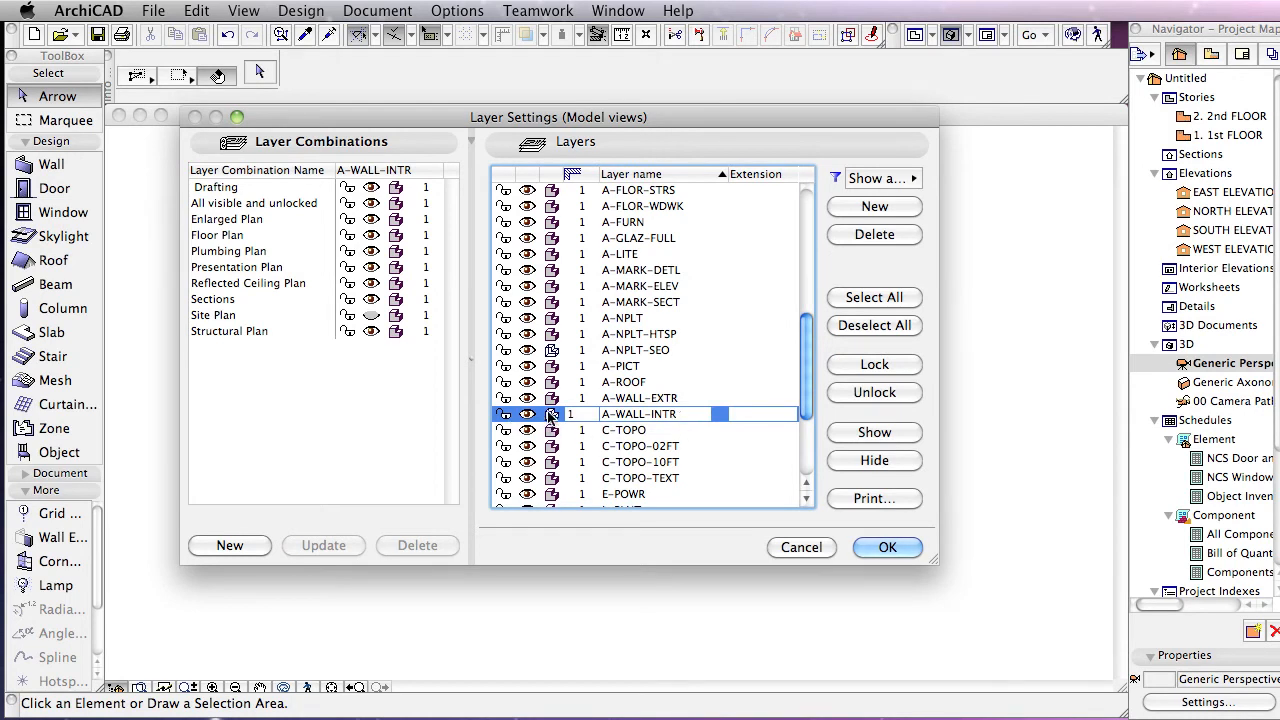
pyautogui.click(886, 546)
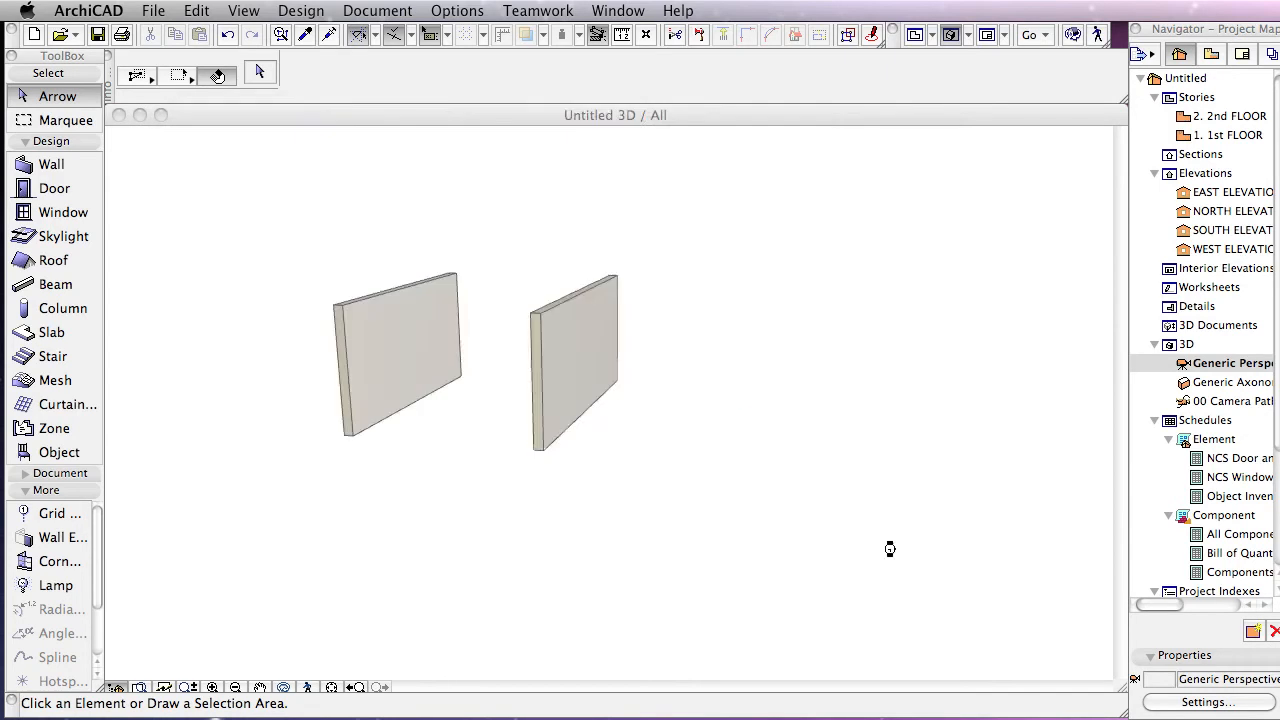
# Step: Orbit the 3D view around the wireframe walls, then bring up Layer Settings
pyautogui.keyDown('shift'); pyautogui.moveTo(811, 378); pyautogui.dragTo(697, 385, button='middle'); pyautogui.keyUp('shift')
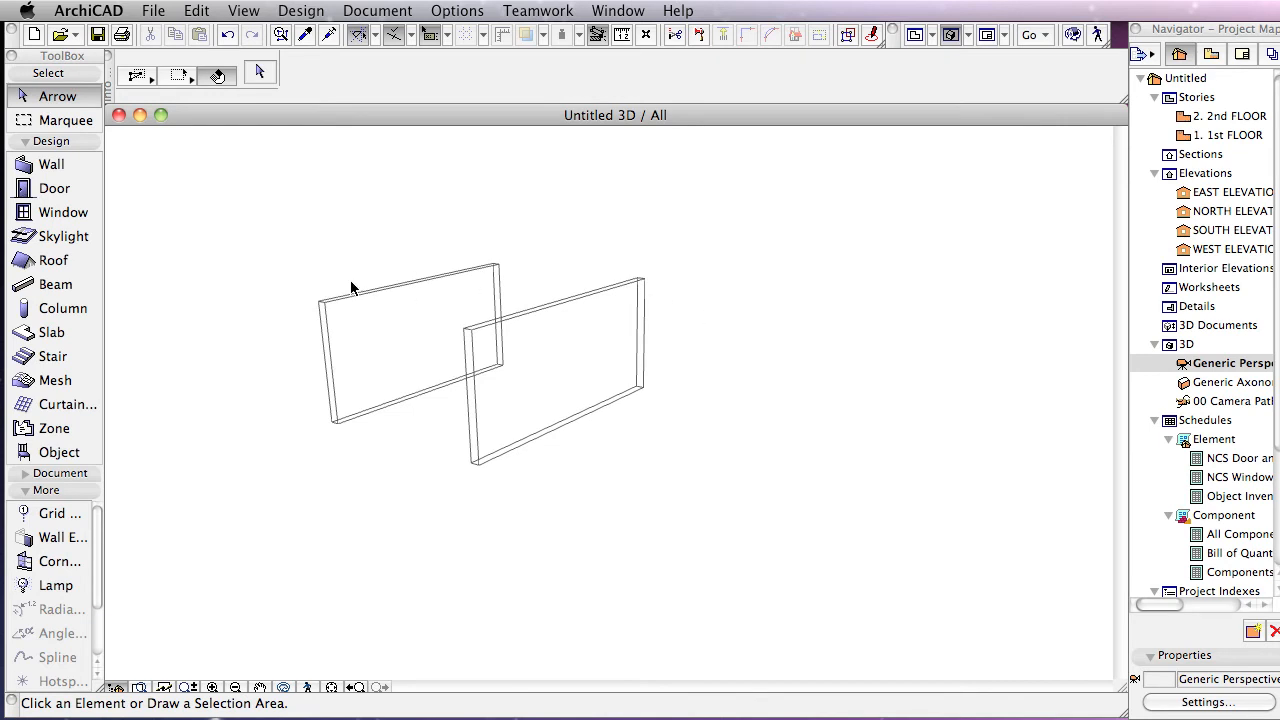
pyautogui.keyDown('shift'); pyautogui.moveTo(797, 354); pyautogui.dragTo(752, 359, button='middle'); pyautogui.keyUp('shift')
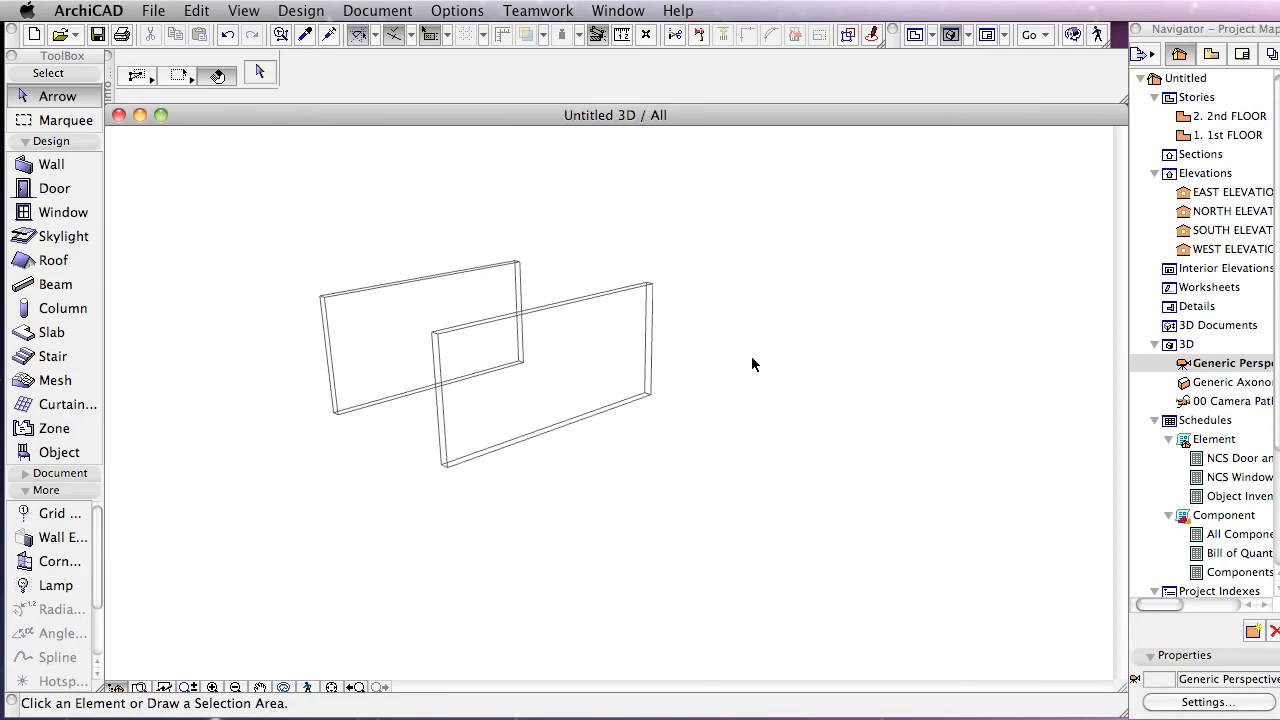
pyautogui.keyDown('shift'); pyautogui.moveTo(748, 345); pyautogui.dragTo(793, 340, button='middle'); pyautogui.keyUp('shift')
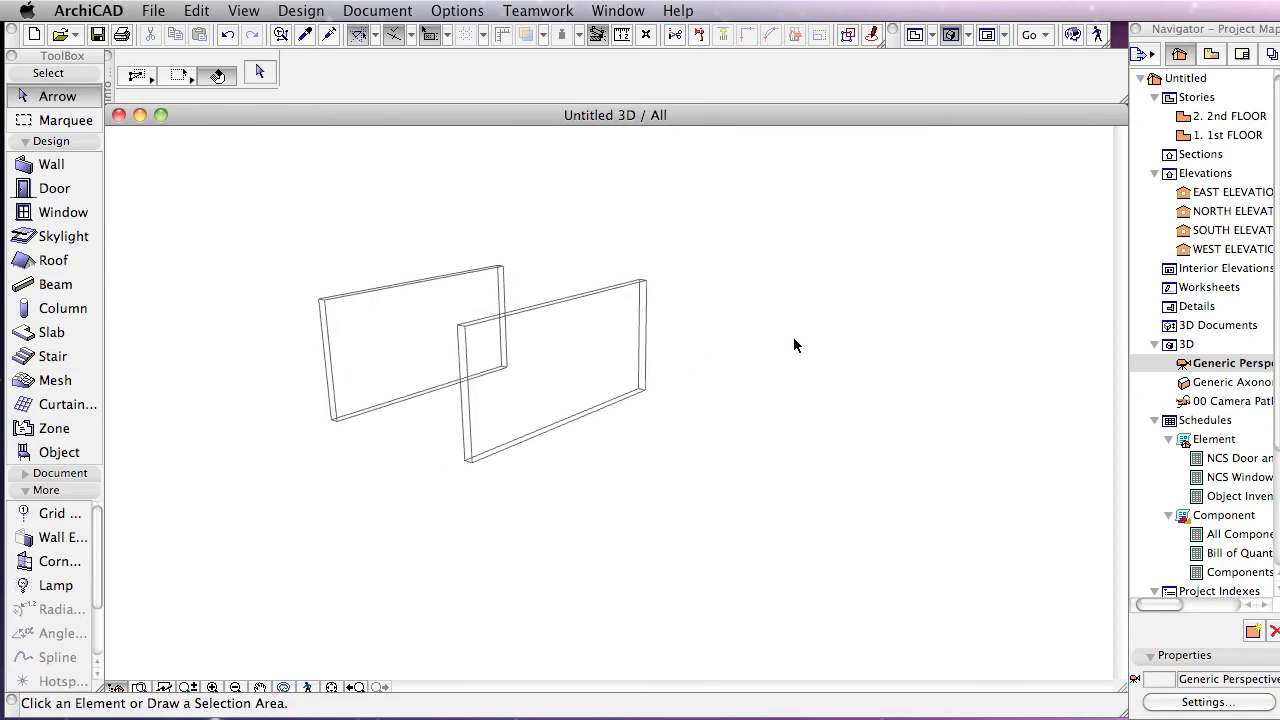
pyautogui.press('super+l')
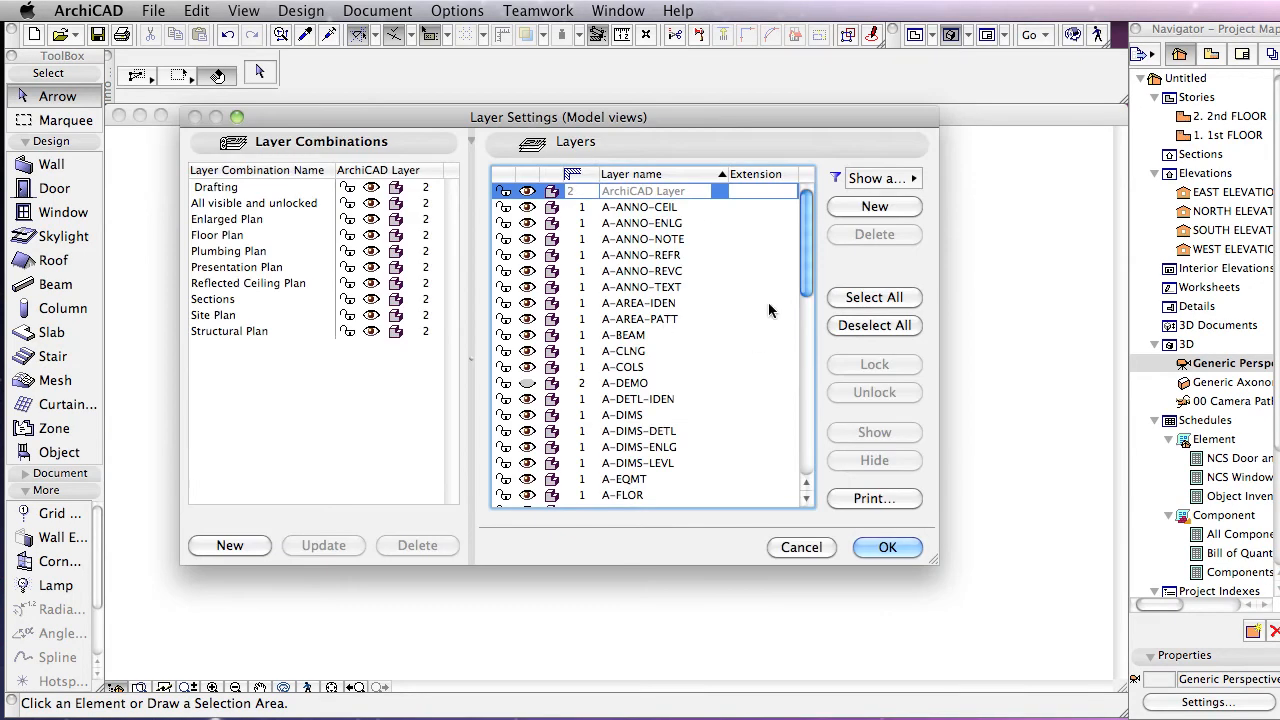
# Step: Select the A-WALL-INTR layer in the list and close Layer Settings with OK
pyautogui.scroll(-1, 777, 310)
pyautogui.scroll(-5, 777, 310)
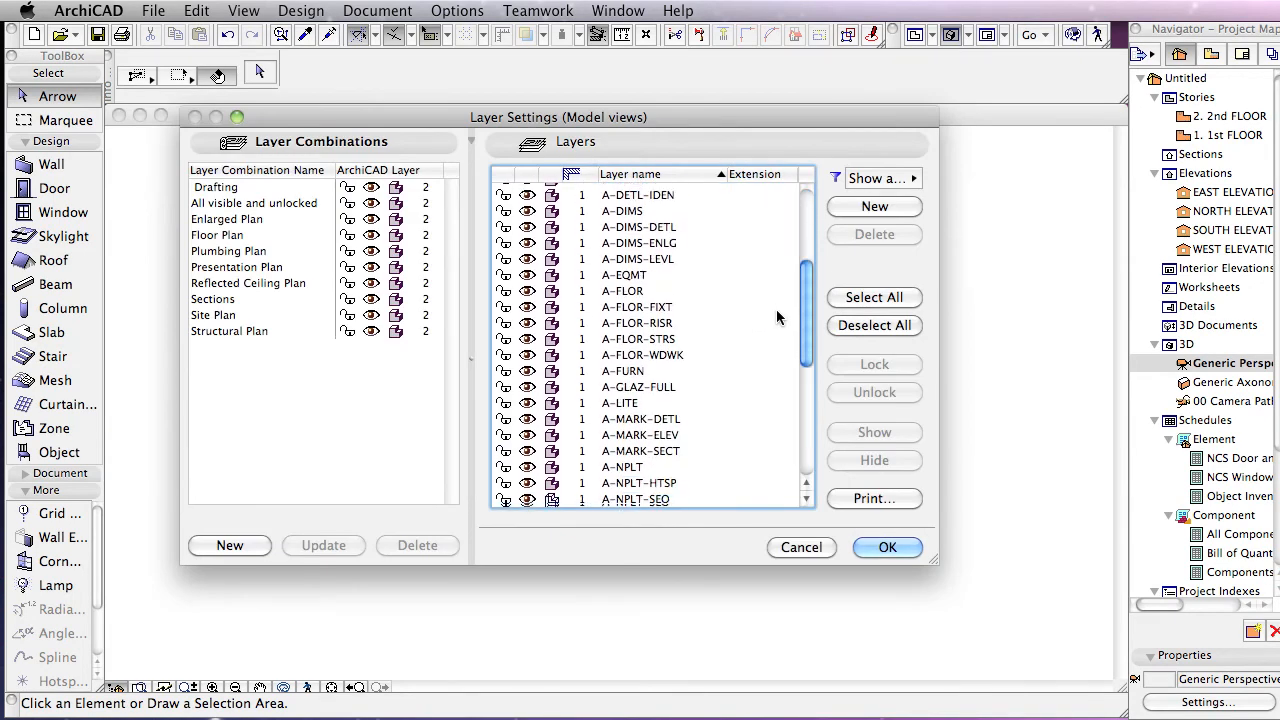
pyautogui.scroll(-2, 777, 317)
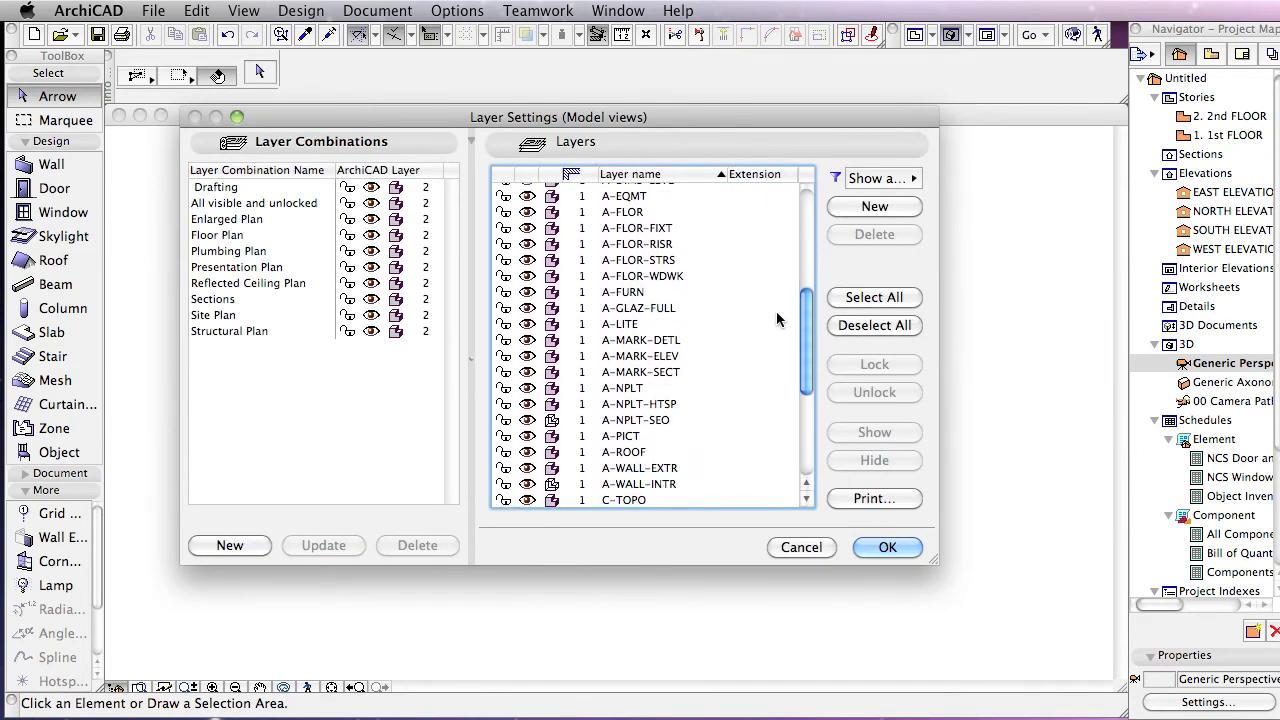
pyautogui.click(563, 485)
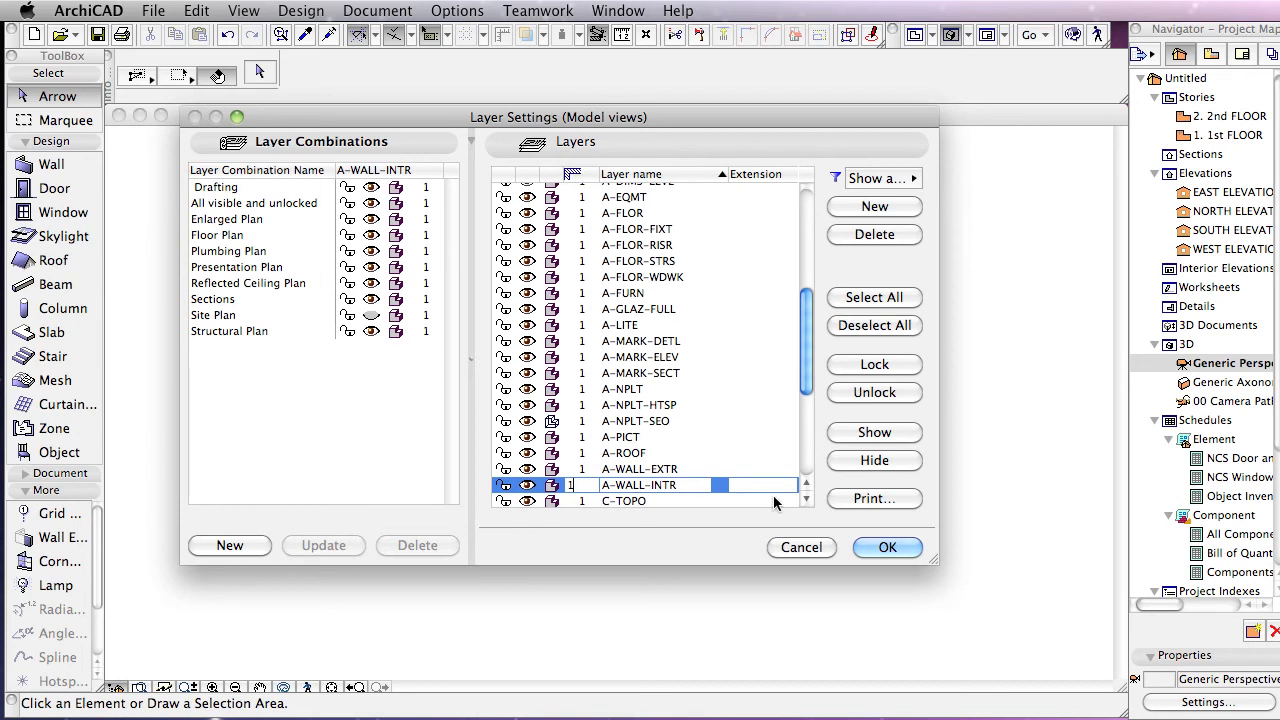
pyautogui.click(860, 542)
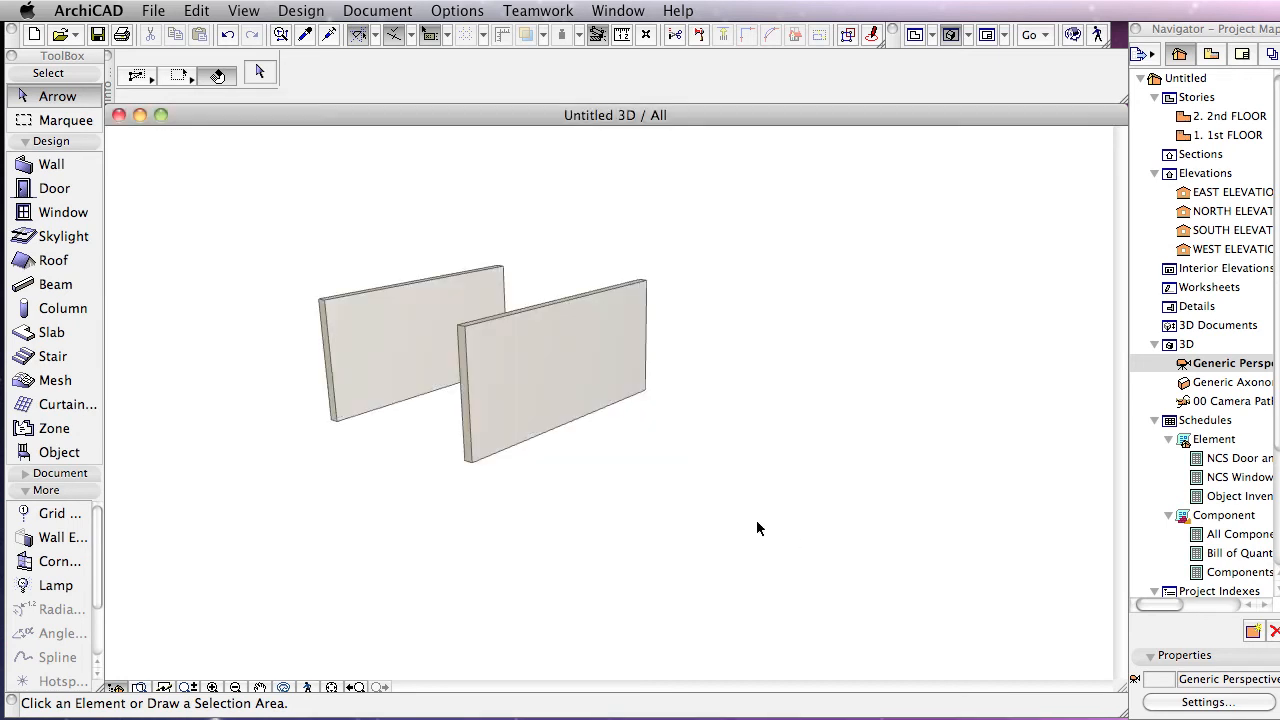
# Step: Return to the 1st FLOOR plan with F2, centre both walls, and select the left wall
pyautogui.press('F2')
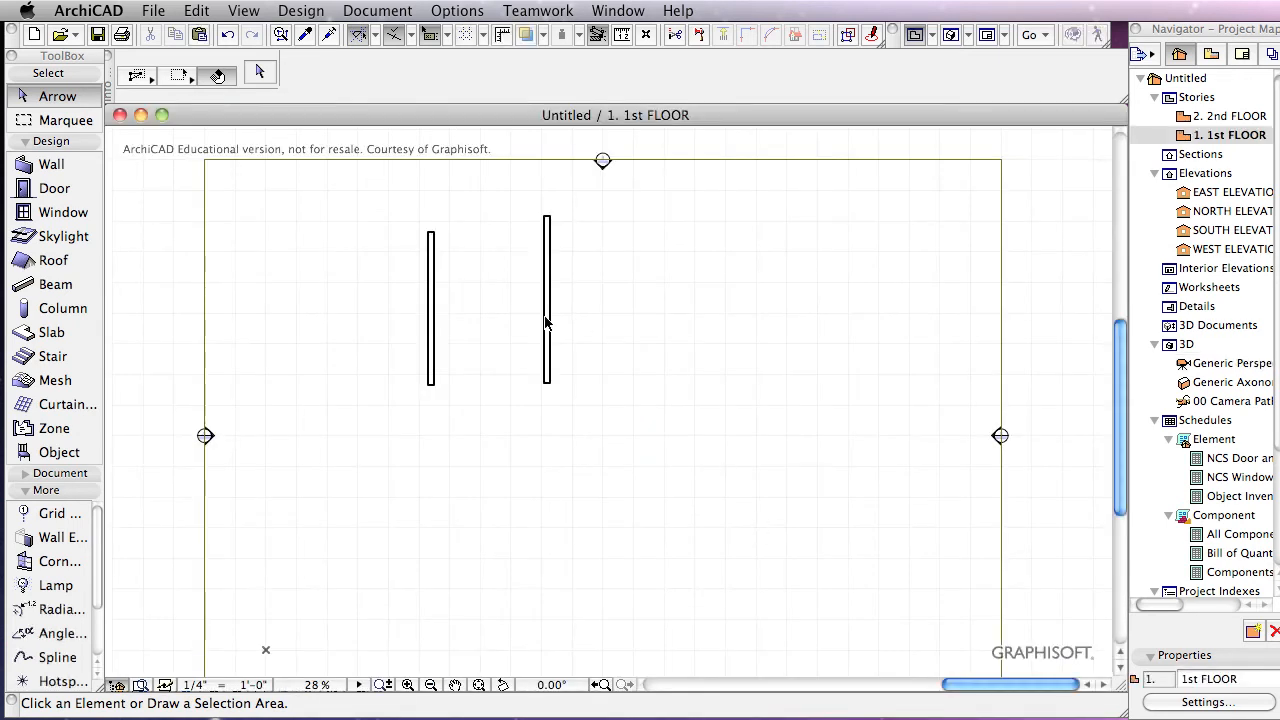
pyautogui.scroll(3, 459, 307)
pyautogui.scroll(-2, 507, 280)
pyautogui.moveTo(509, 280); pyautogui.dragTo(566, 371, button='middle')
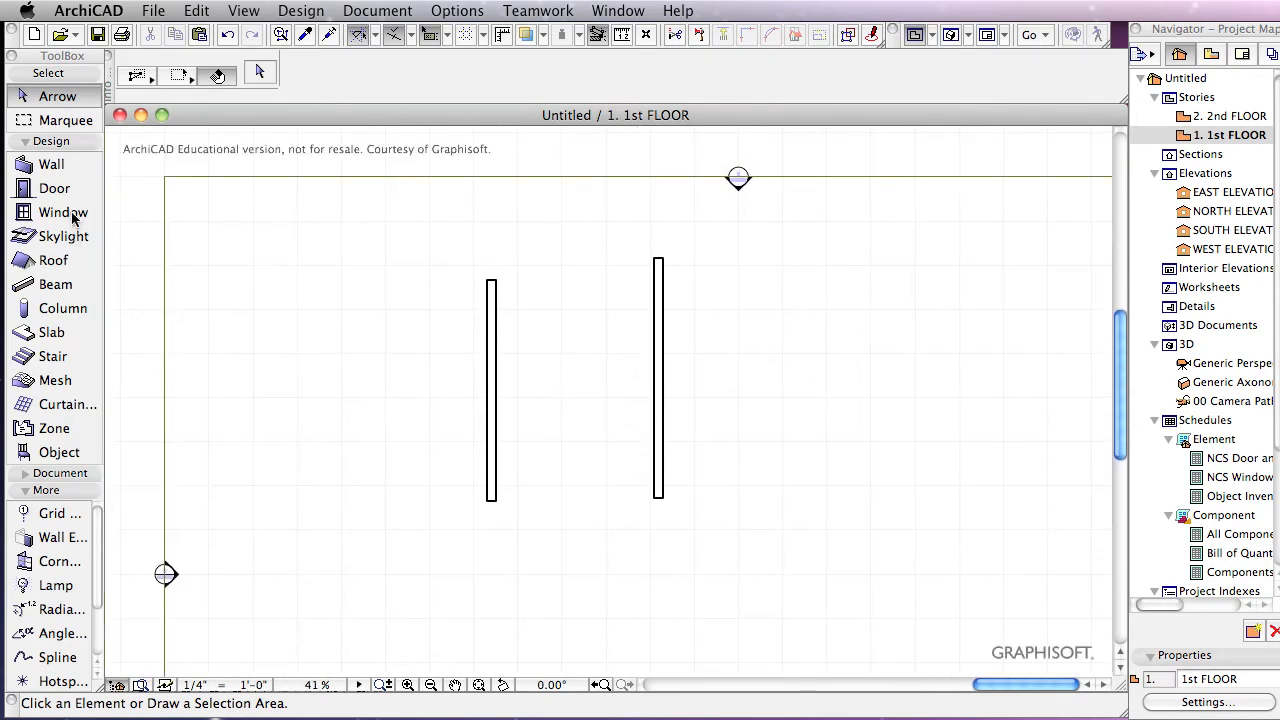
pyautogui.click(69, 168)
pyautogui.click(60, 96)
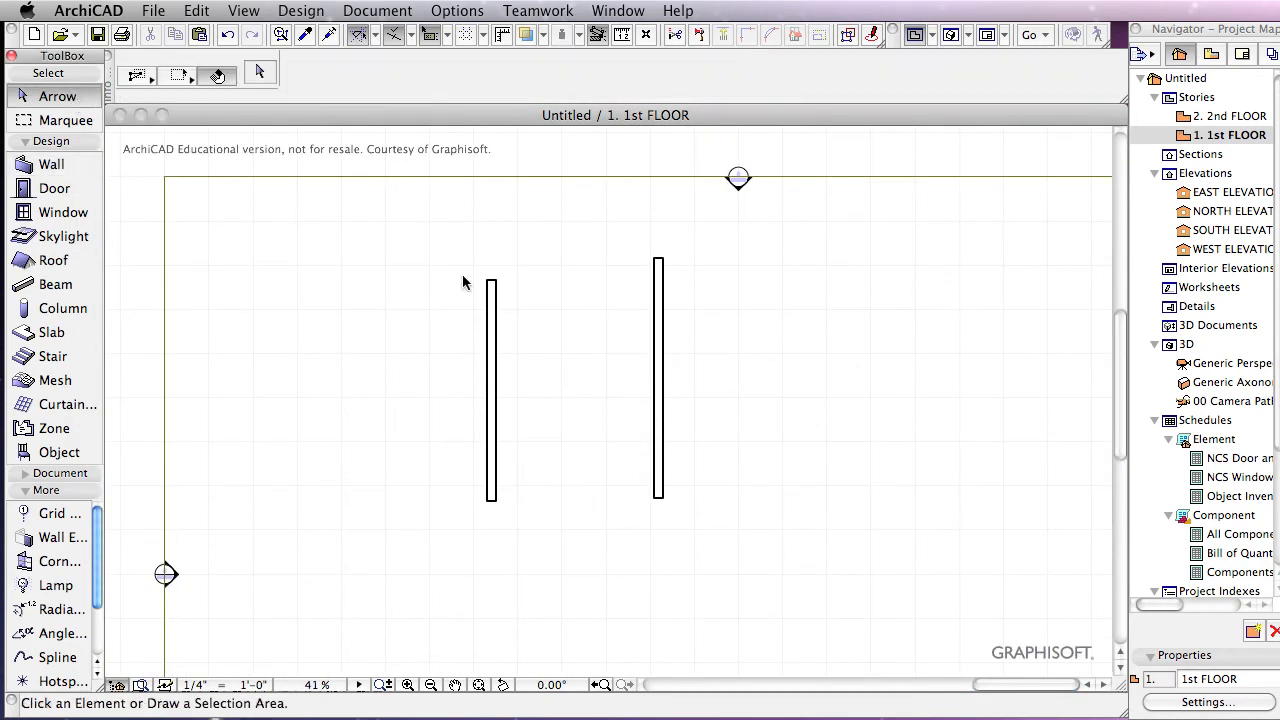
pyautogui.click(495, 345)
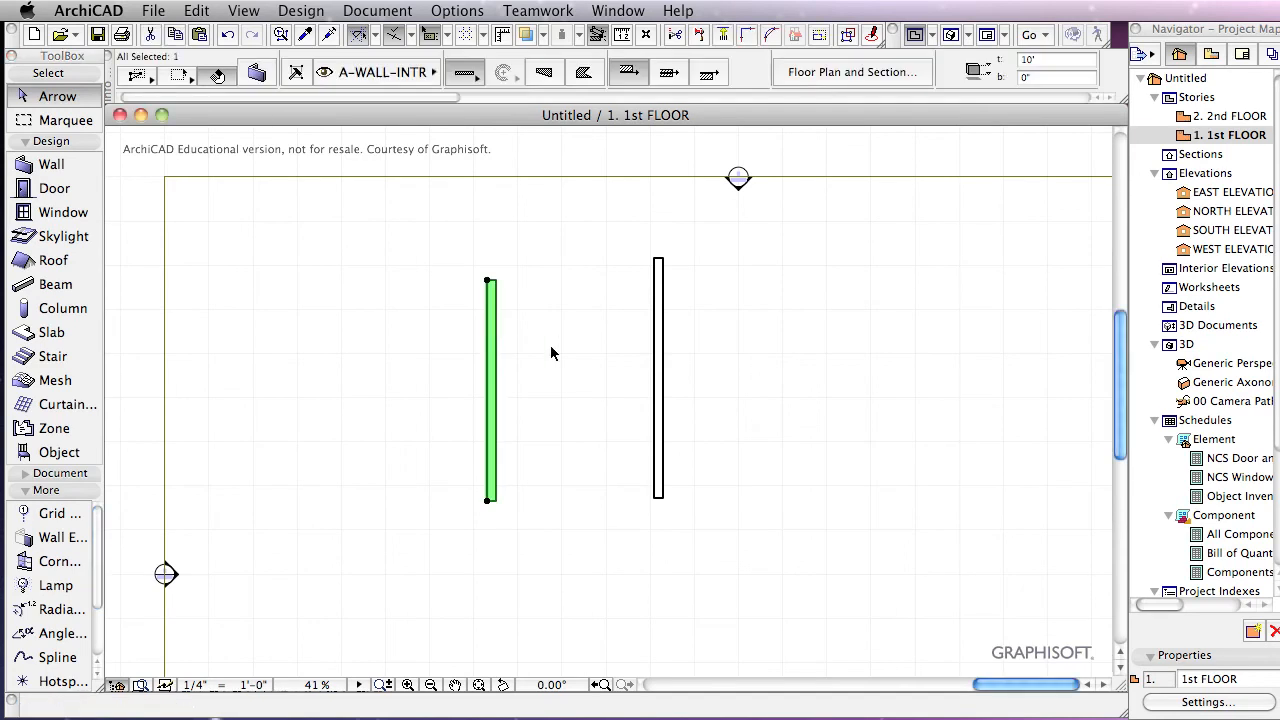
# Step: Draw a horizontal wall on layer A-WALL-EXTR from right of the right wall to left of the left wall
pyautogui.click(661, 375)
pyautogui.click(760, 383)
pyautogui.click(52, 164)
pyautogui.click(383, 69)
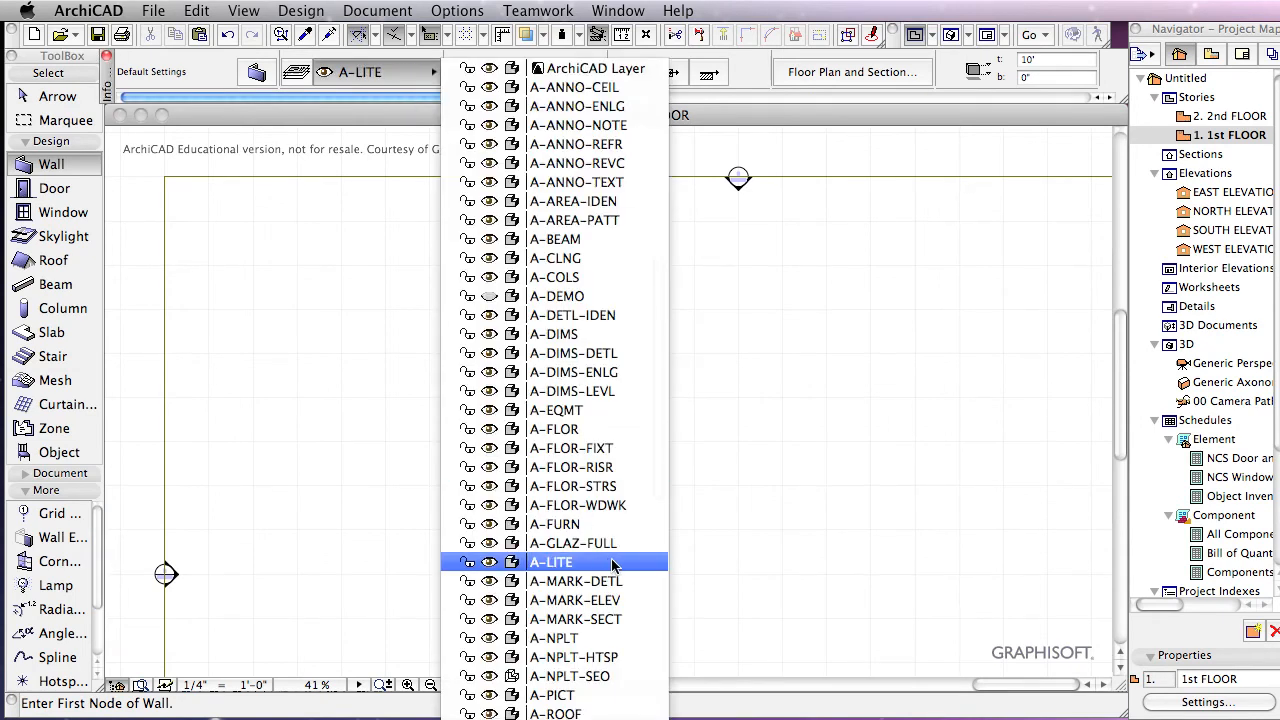
pyautogui.click(590, 712)
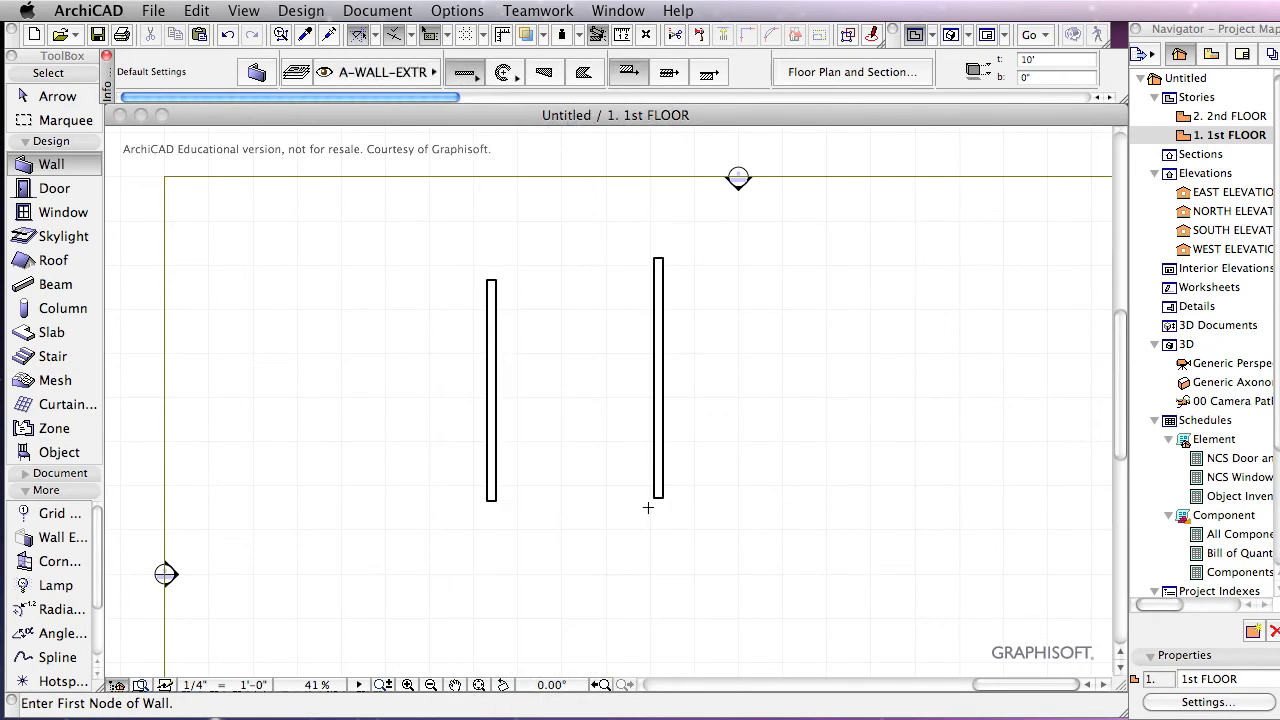
pyautogui.click(781, 378)
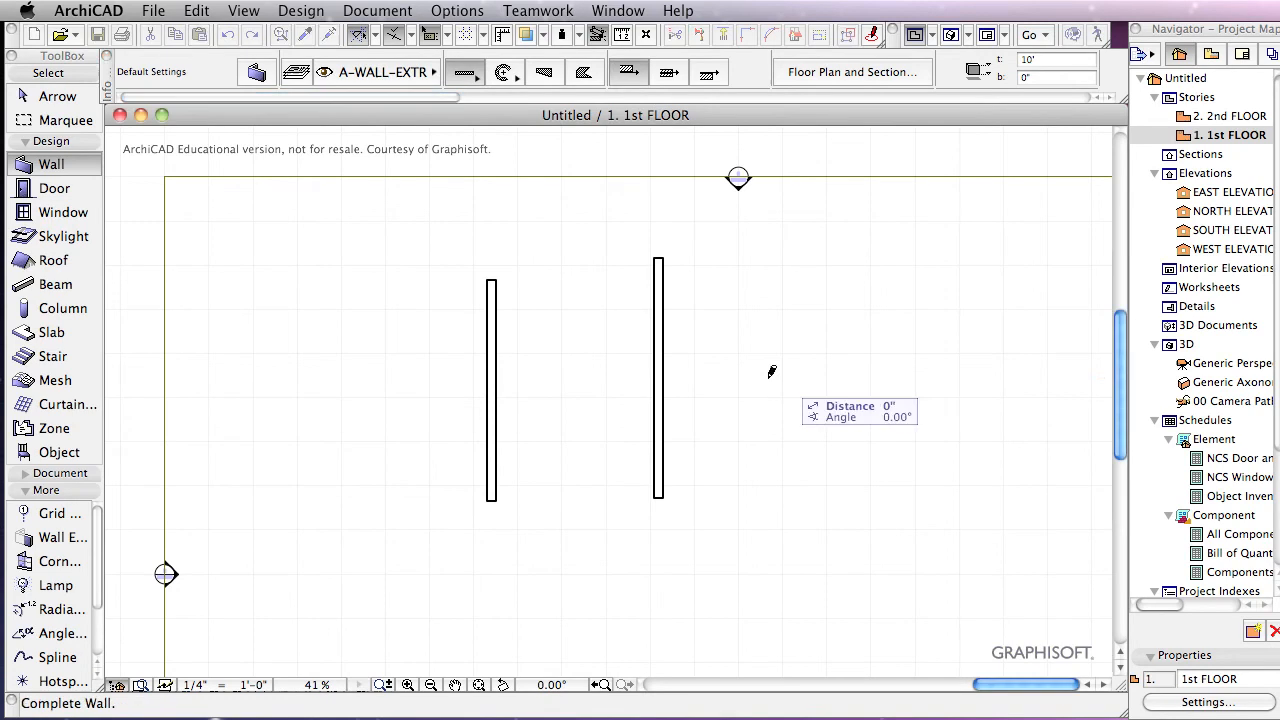
pyautogui.click(428, 378)
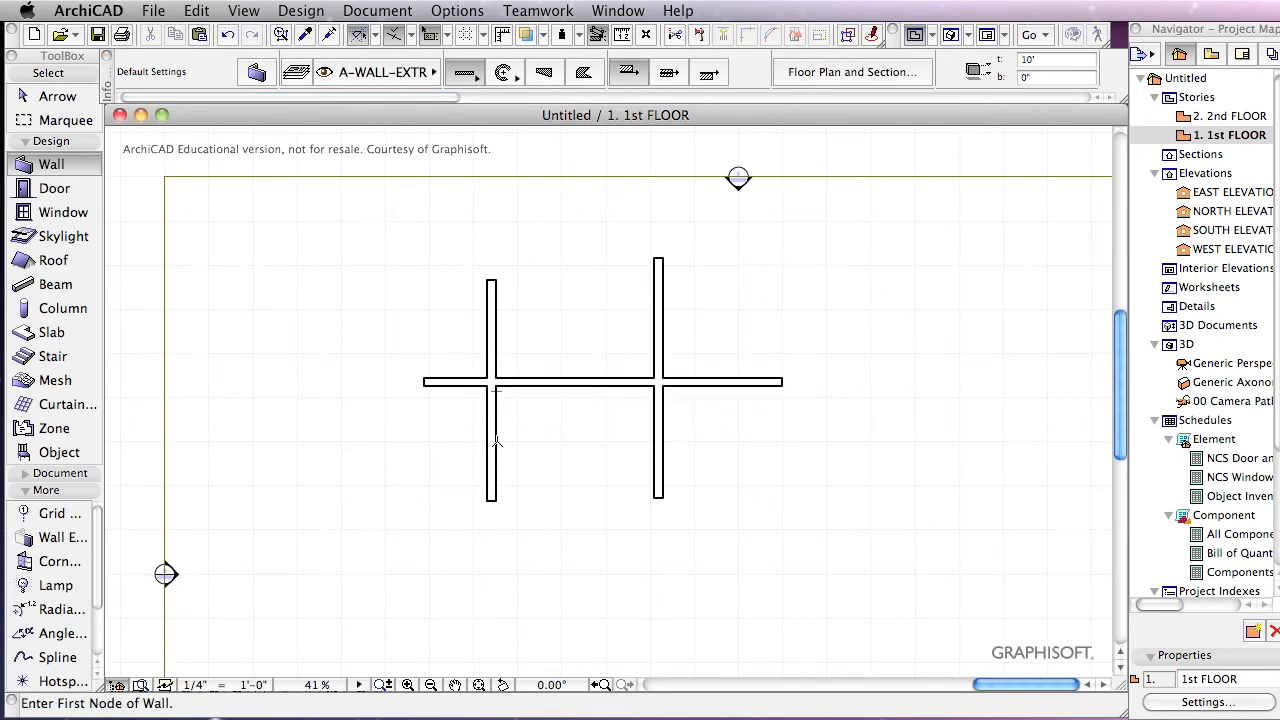
pyautogui.scroll(3, 569, 369)
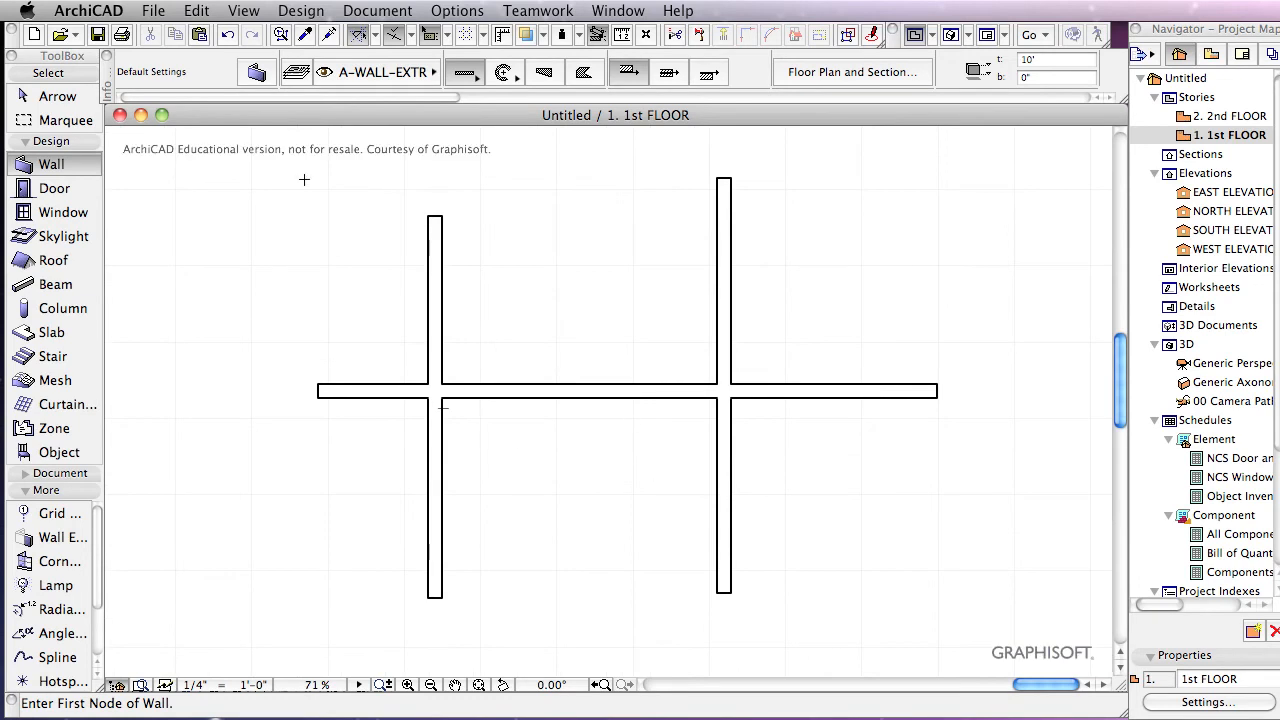
# Step: Stretch the horizontal wall's left end back onto the left wall, then deselect it
pyautogui.click(68, 100)
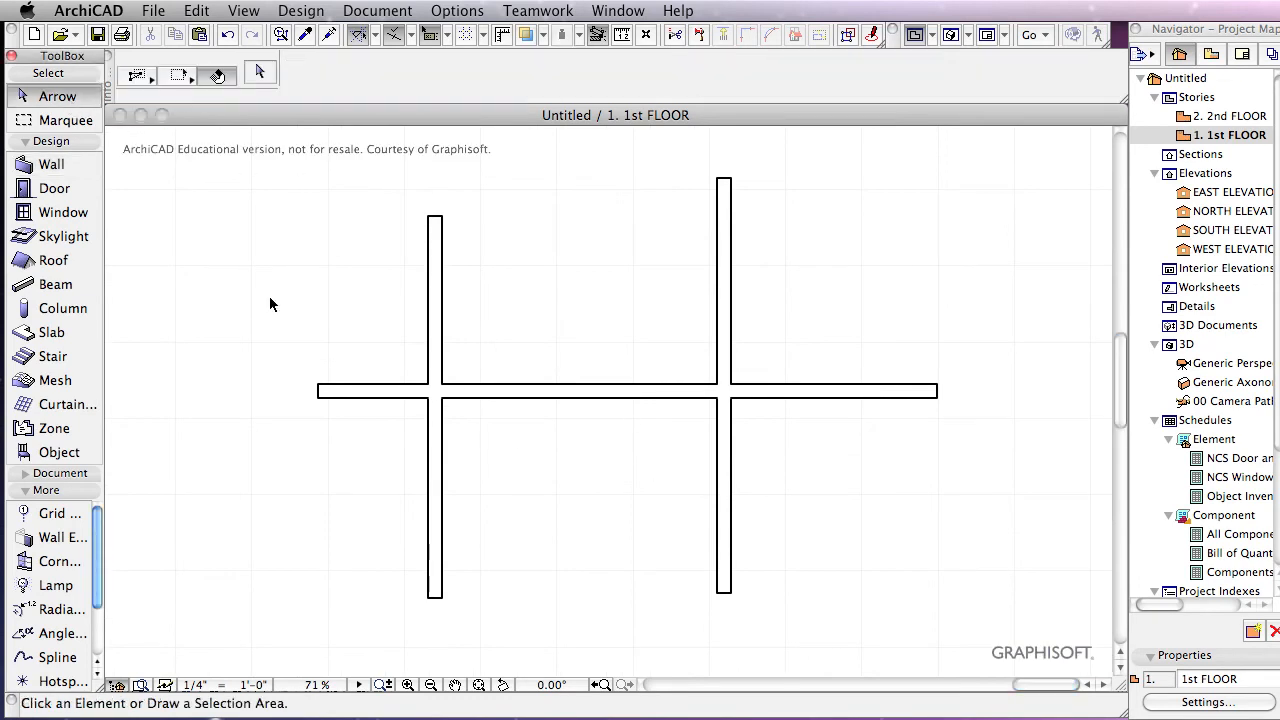
pyautogui.click(327, 396)
pyautogui.click(318, 385)
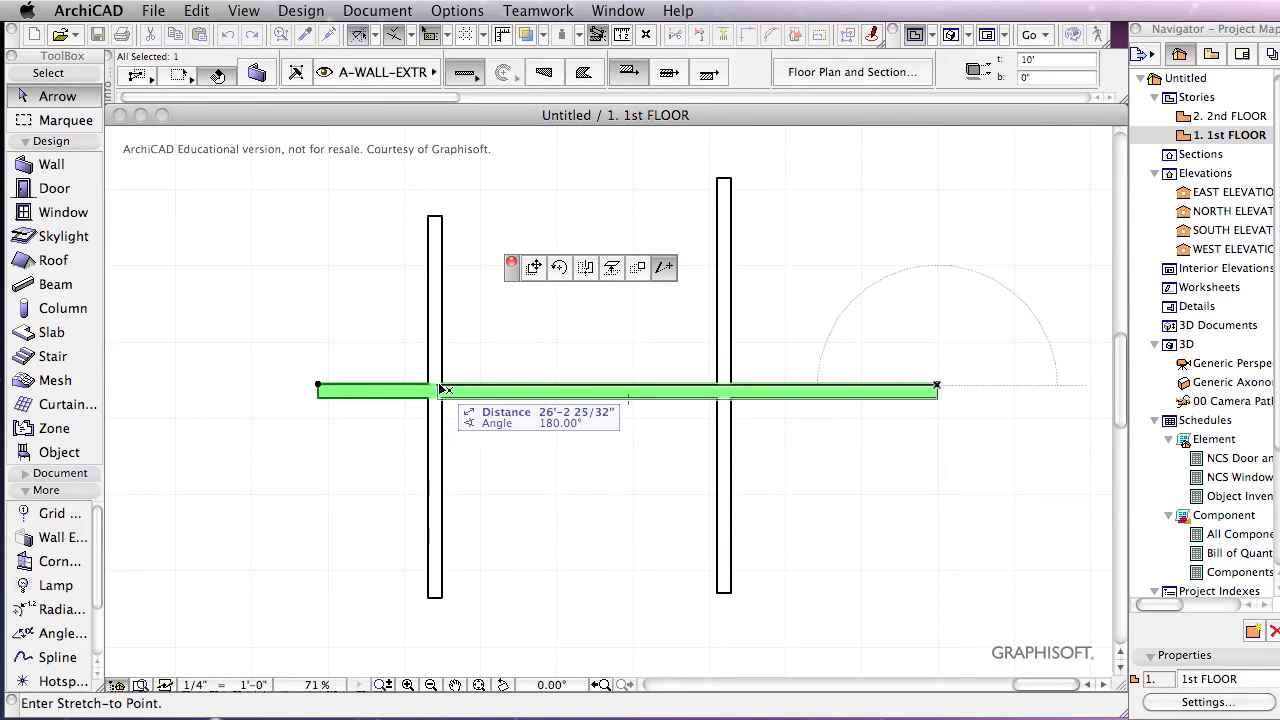
pyautogui.click(441, 391)
pyautogui.click(484, 424)
pyautogui.click(475, 391)
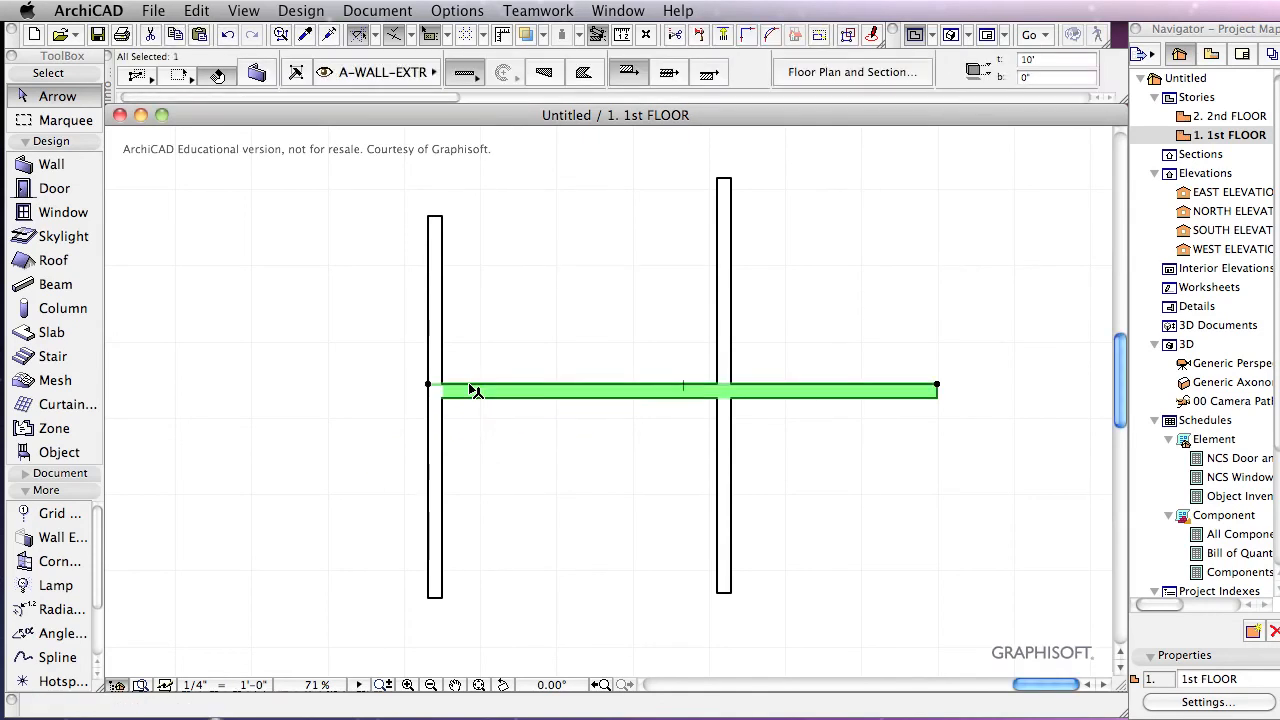
pyautogui.click(480, 432)
pyautogui.scroll(-3, 480, 432)
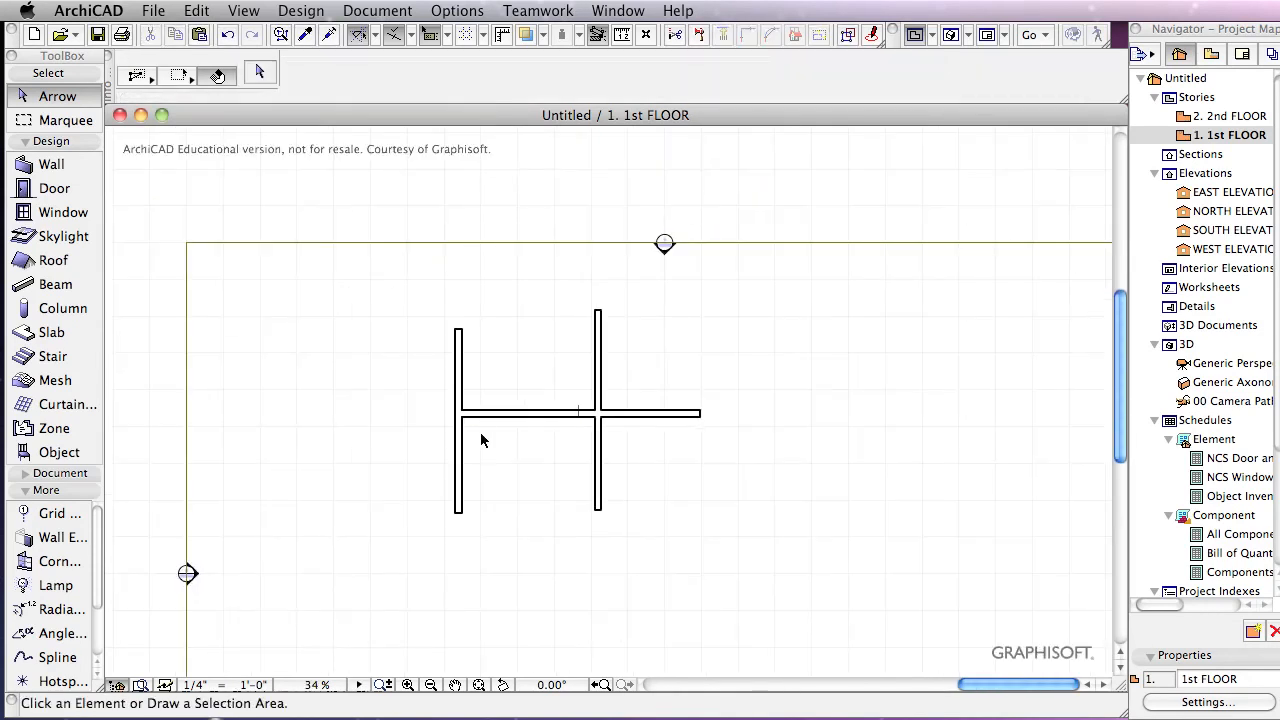
# Step: Change the A-WALL-EXTR layer's intersection group to 2, then select the horizontal wall
pyautogui.press('super+l')
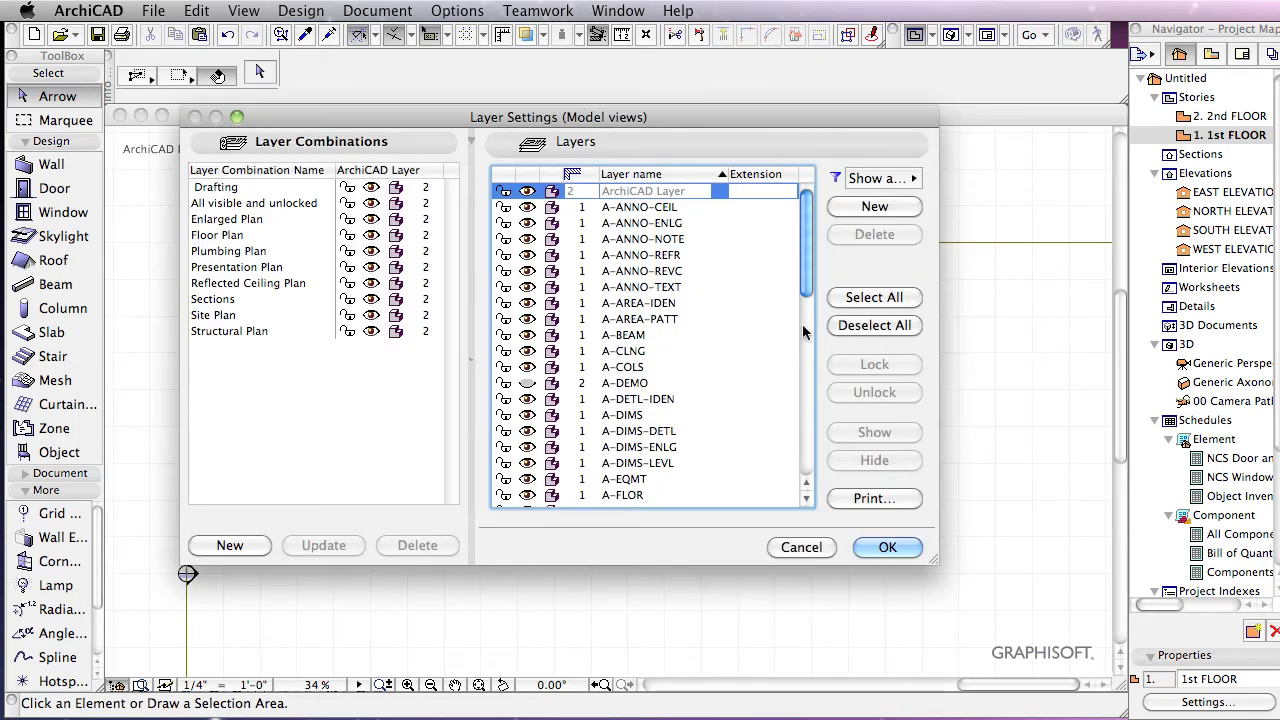
pyautogui.scroll(-6, 764, 327)
pyautogui.scroll(-4, 764, 328)
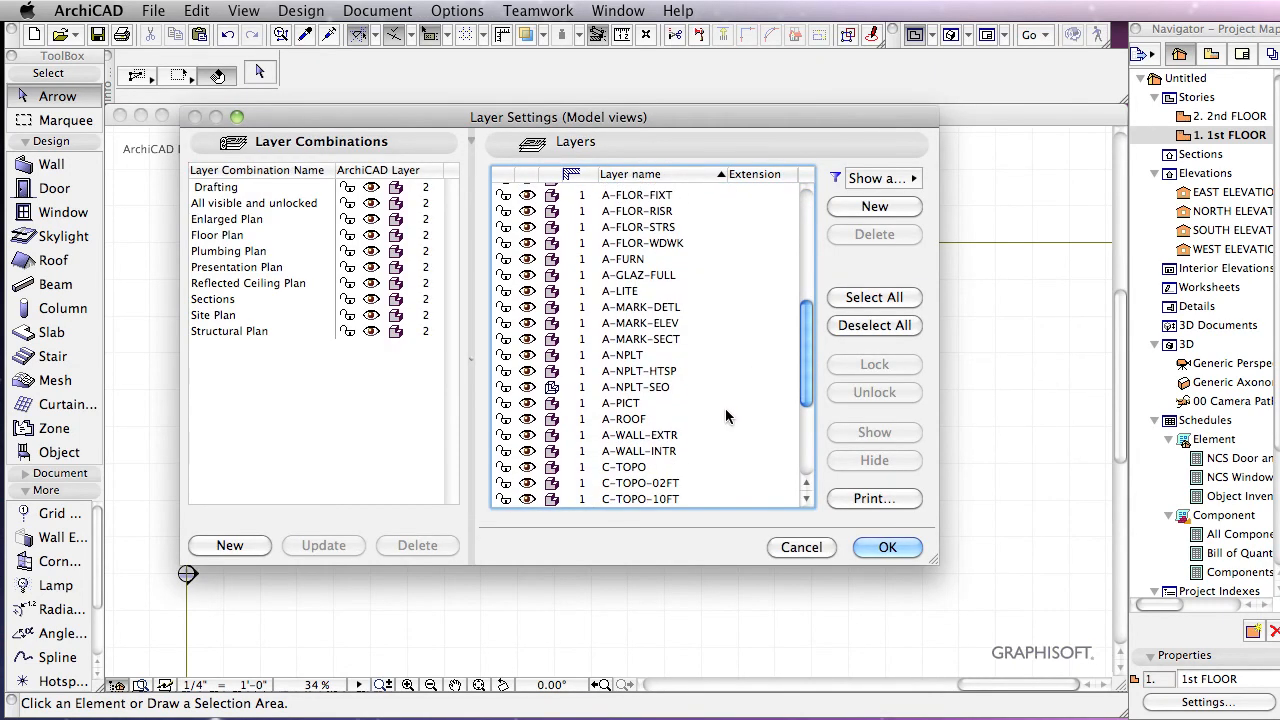
pyautogui.click(580, 440)
pyautogui.write('2')
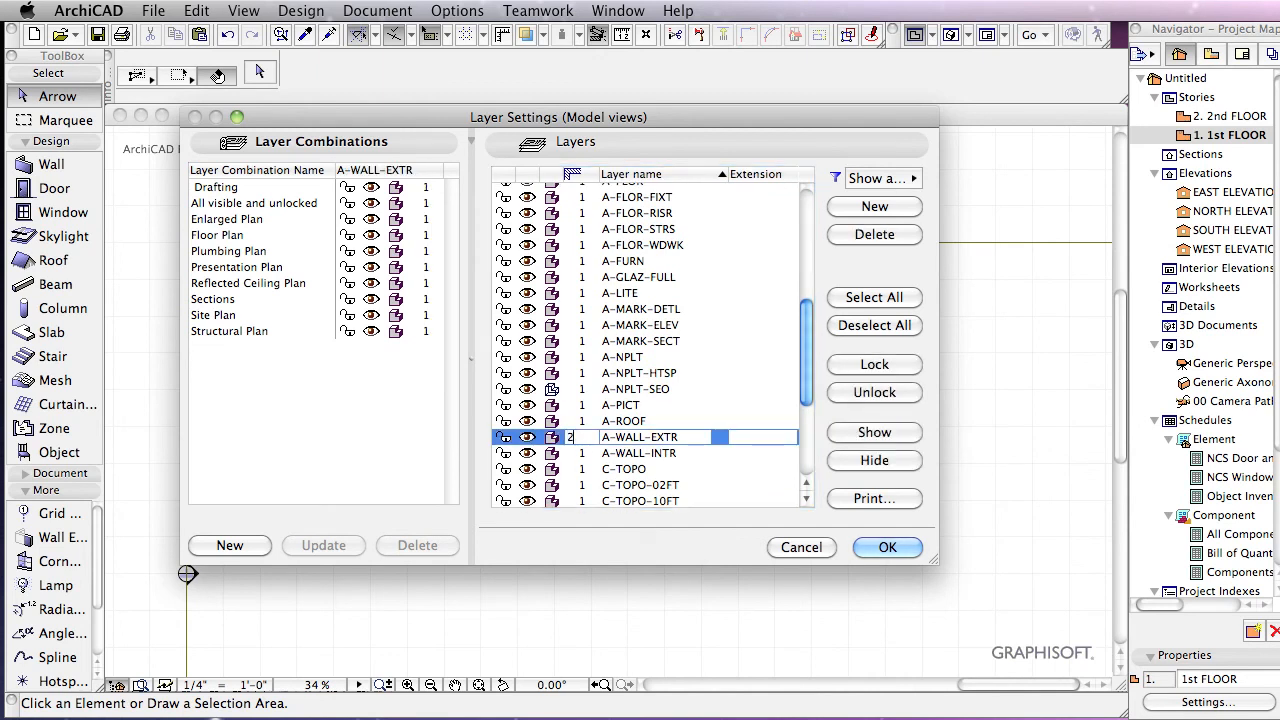
pyautogui.click(886, 548)
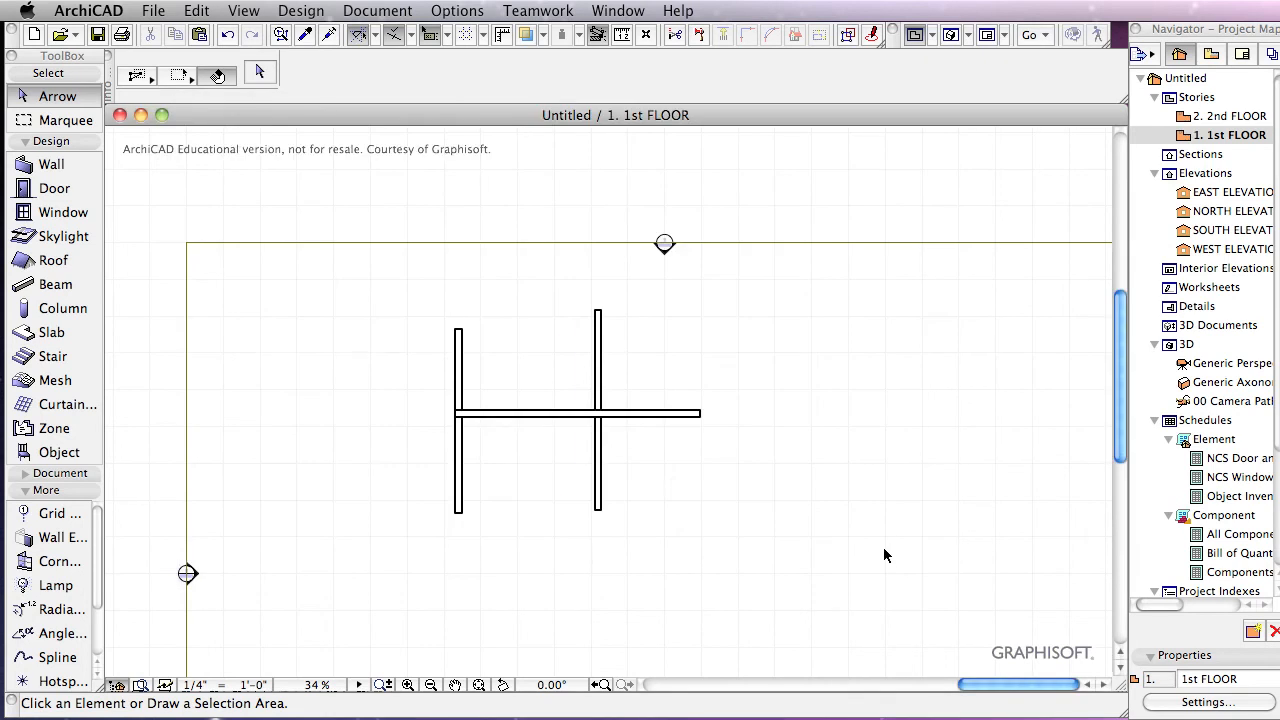
pyautogui.scroll(5, 497, 419)
pyautogui.scroll(-4, 494, 420)
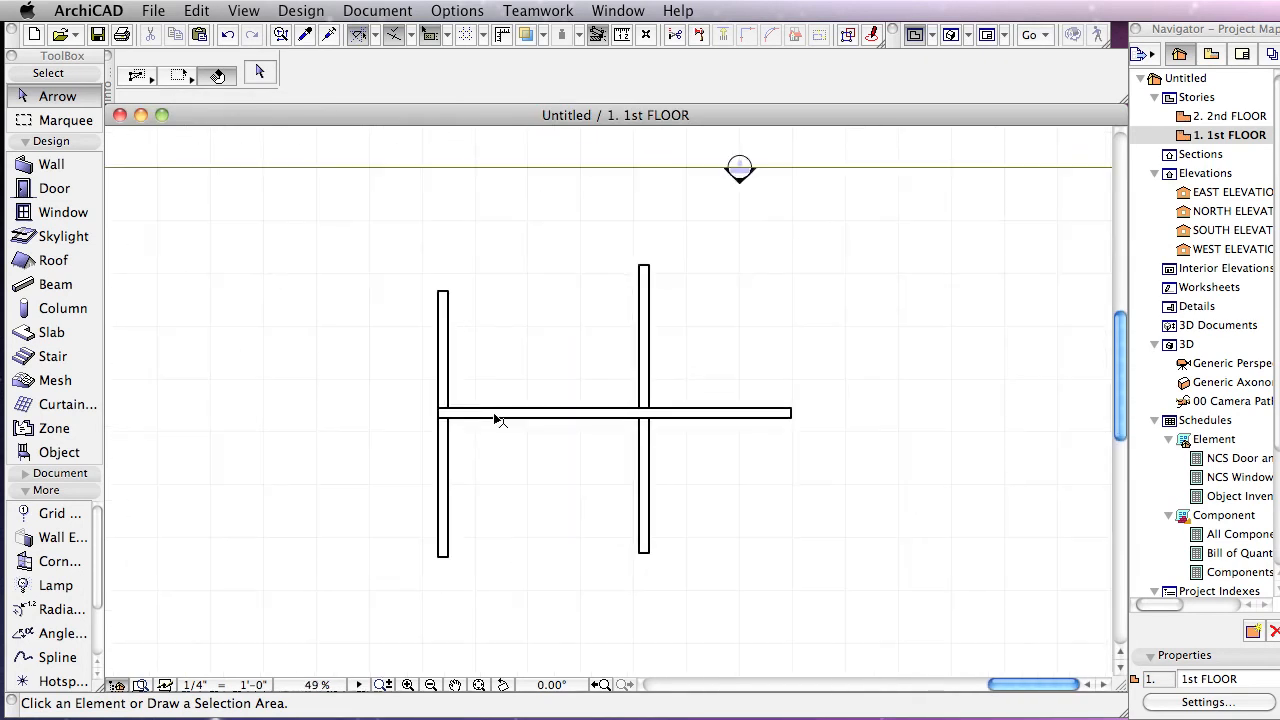
pyautogui.click(640, 414)
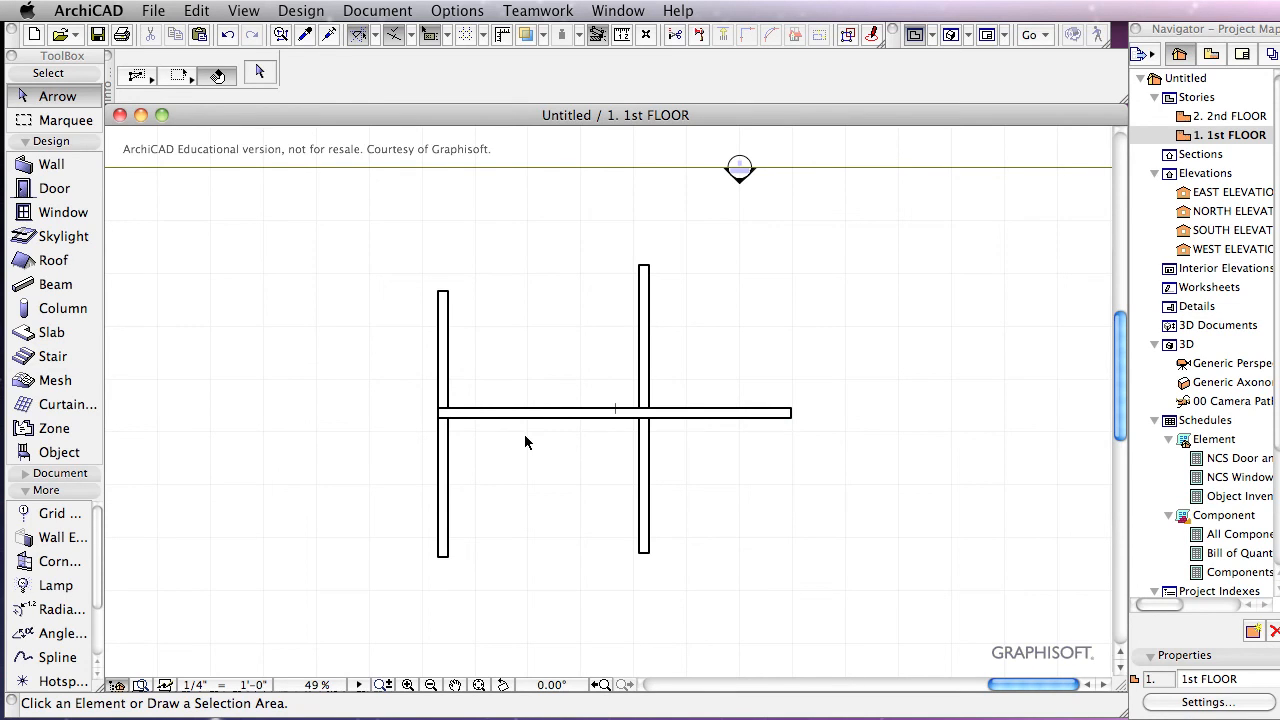
# Step: Add a new layer named after the user in Layer Settings and return to the 1st FLOOR plan
pyautogui.press('super+l')
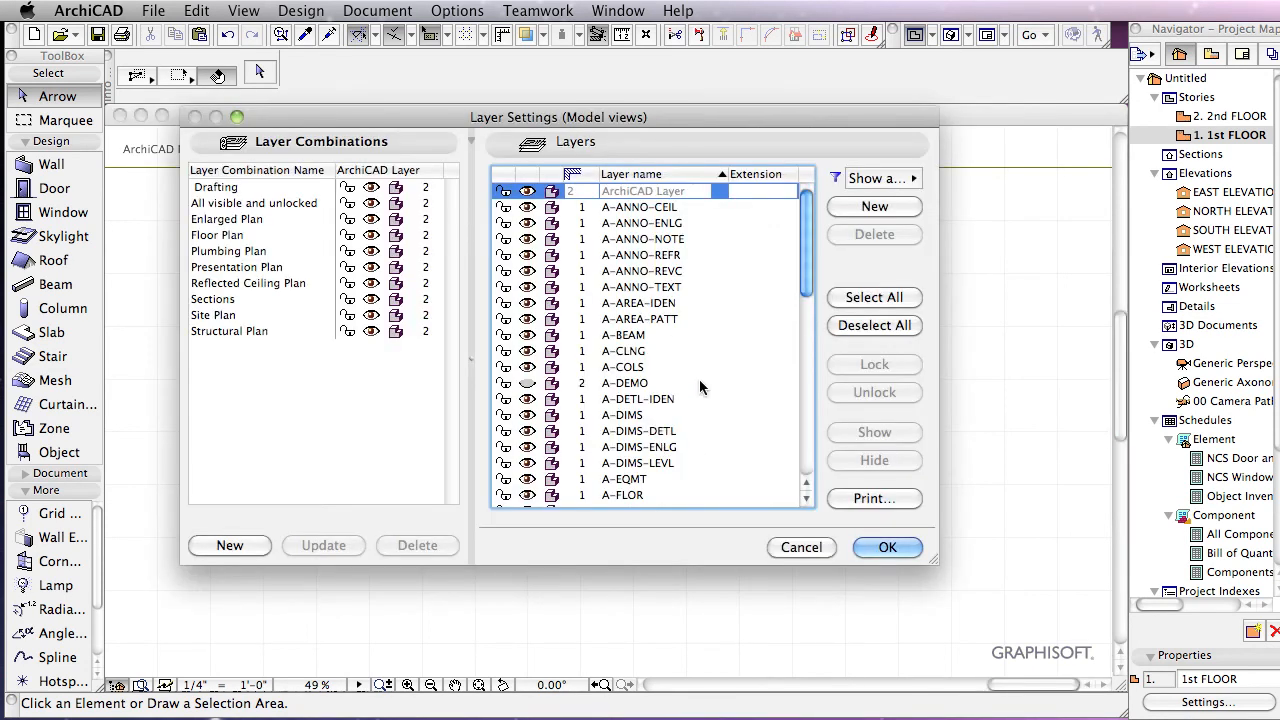
pyautogui.click(874, 206)
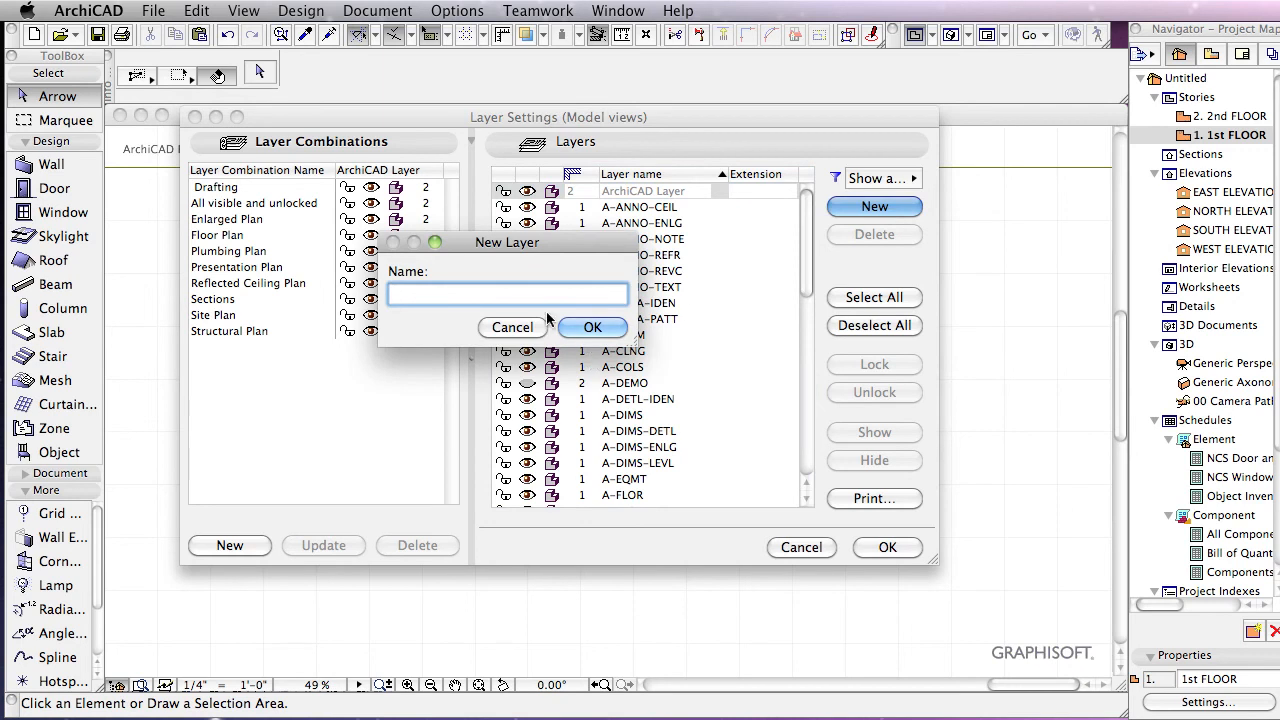
pyautogui.write("Brendan's Layers")
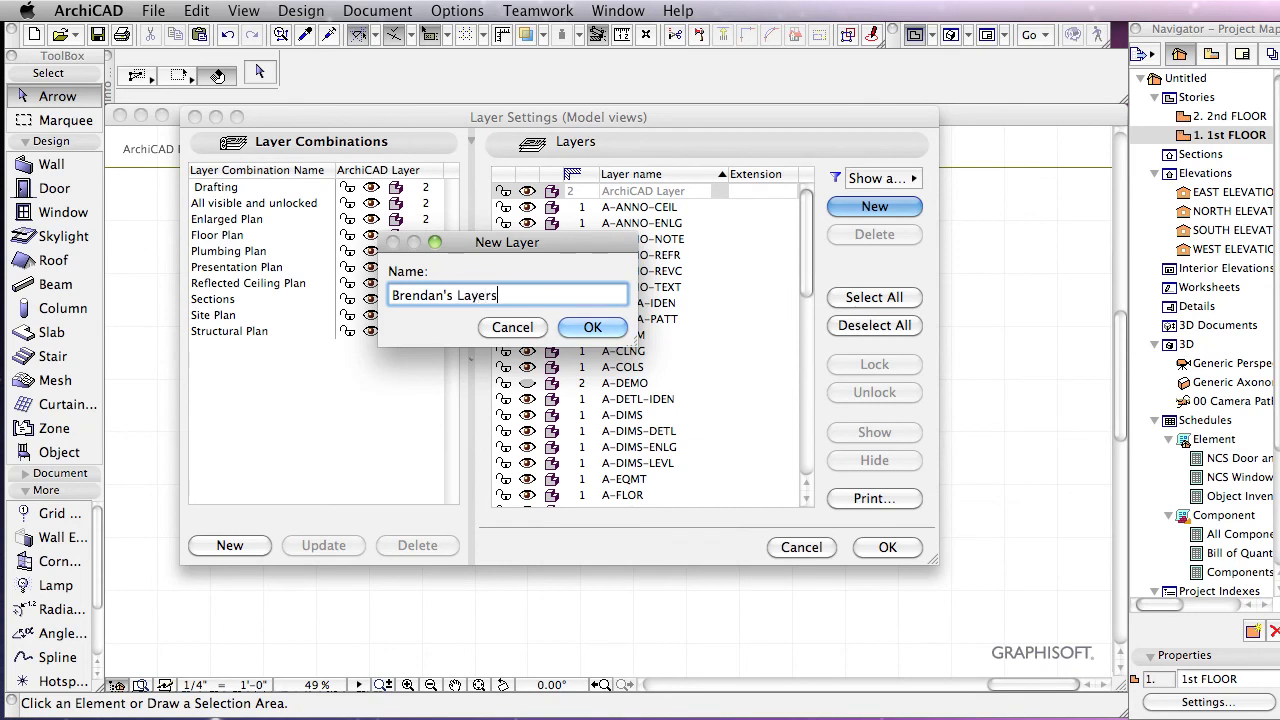
pyautogui.click(583, 330)
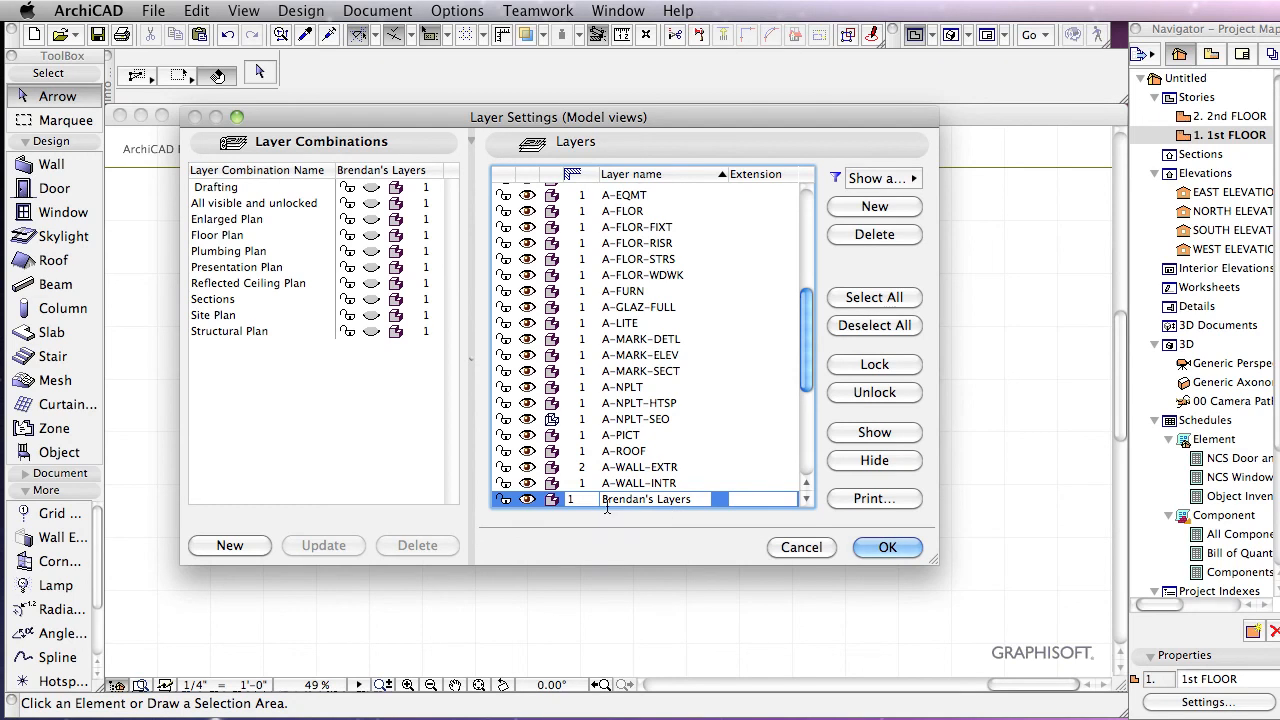
pyautogui.click(880, 544)
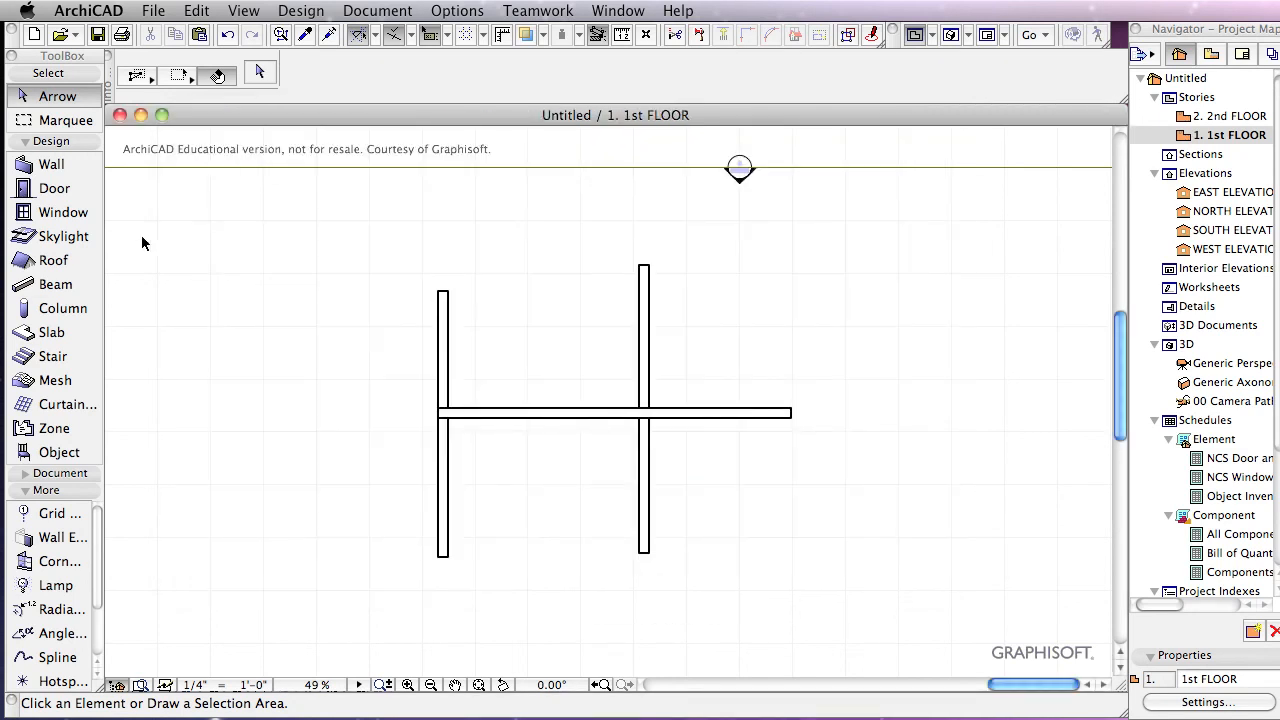
# Step: Draw a horizontal wall on the new custom layer from right of the plan to the left wall
pyautogui.click(50, 165)
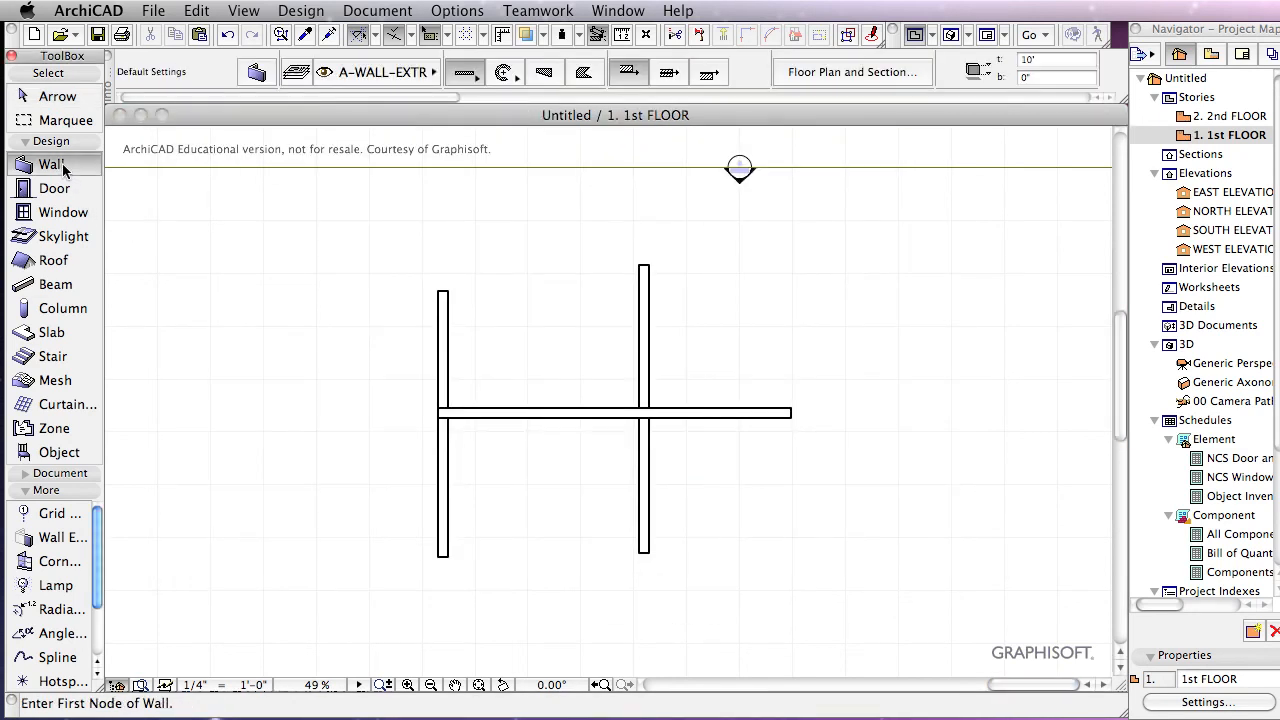
pyautogui.click(416, 70)
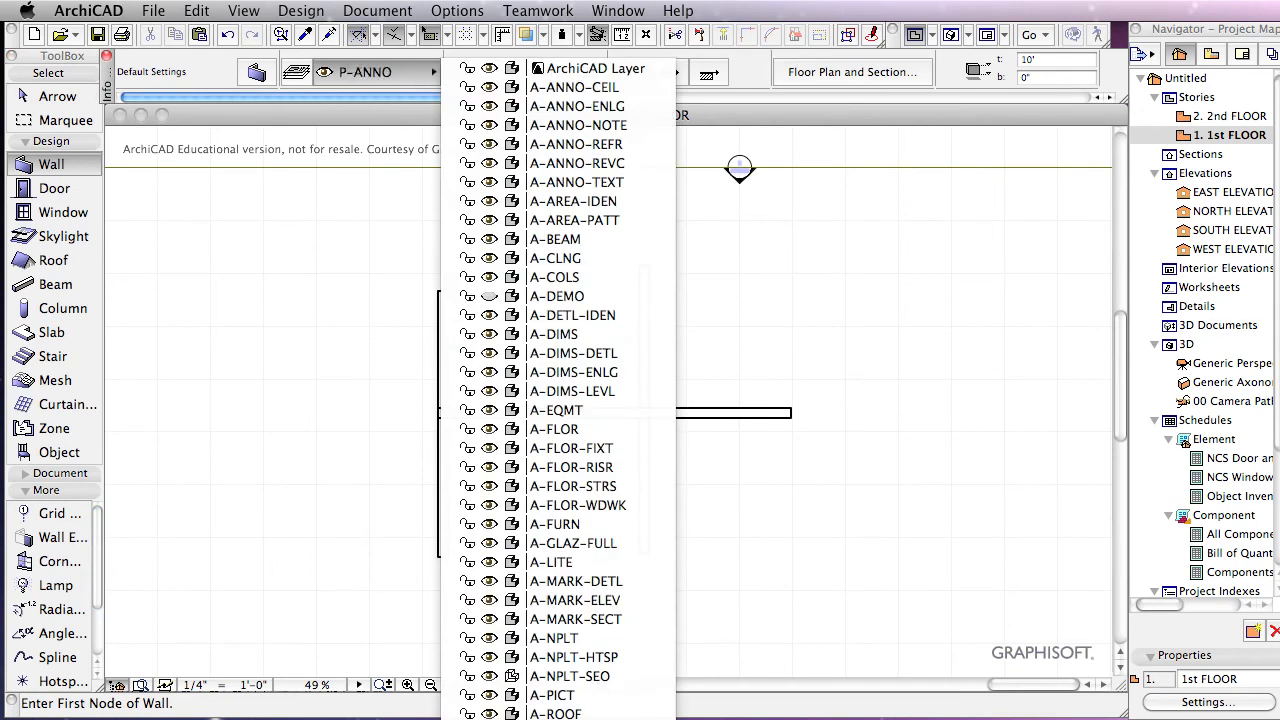
pyautogui.click(560, 718)
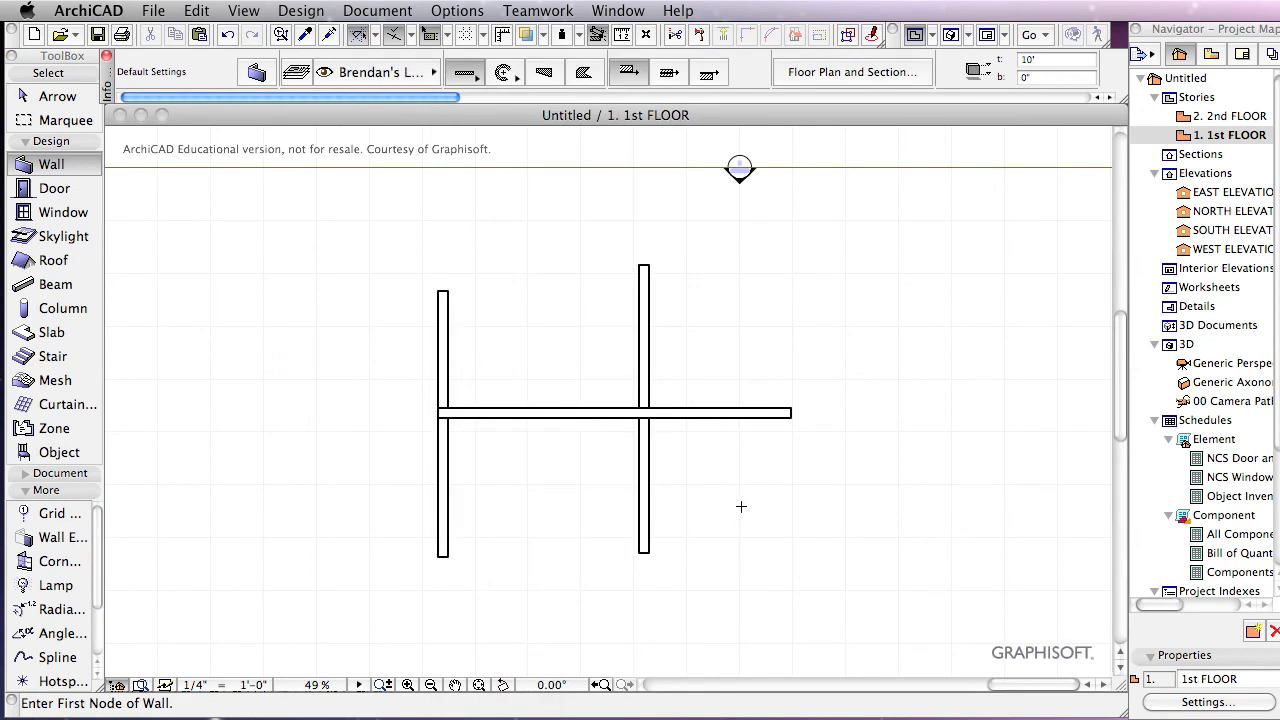
pyautogui.click(839, 455)
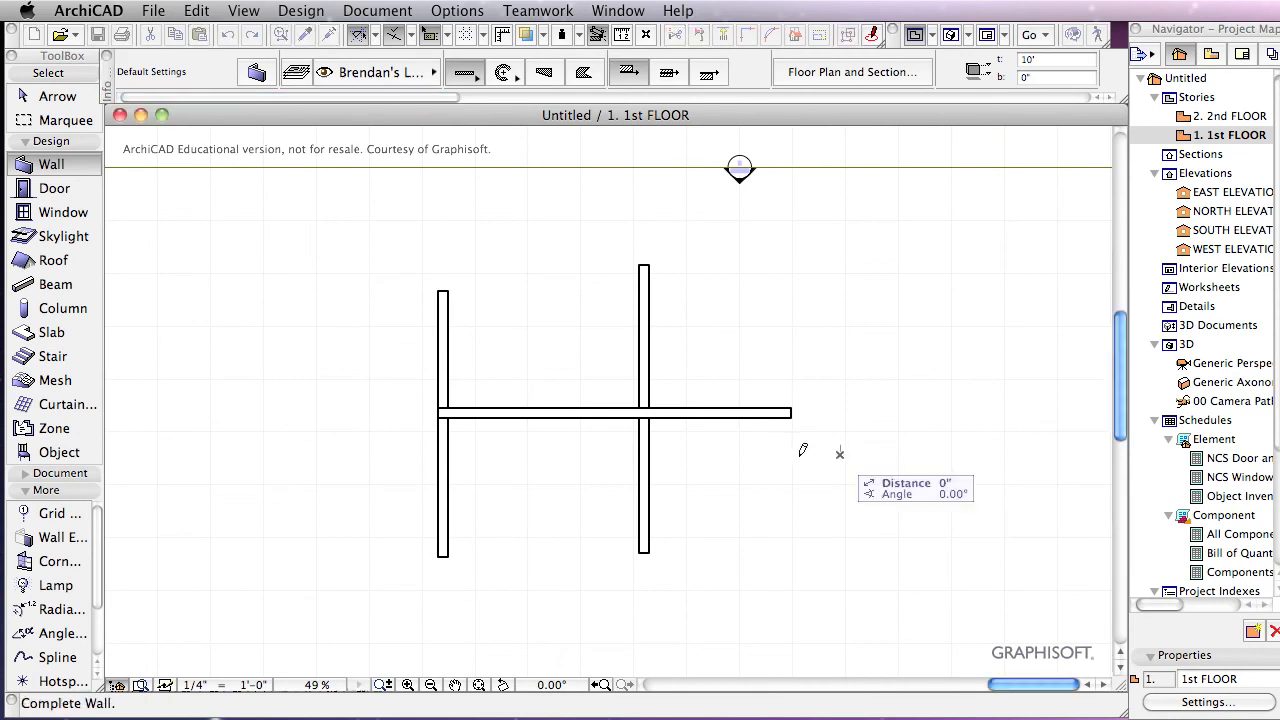
pyautogui.click(444, 455)
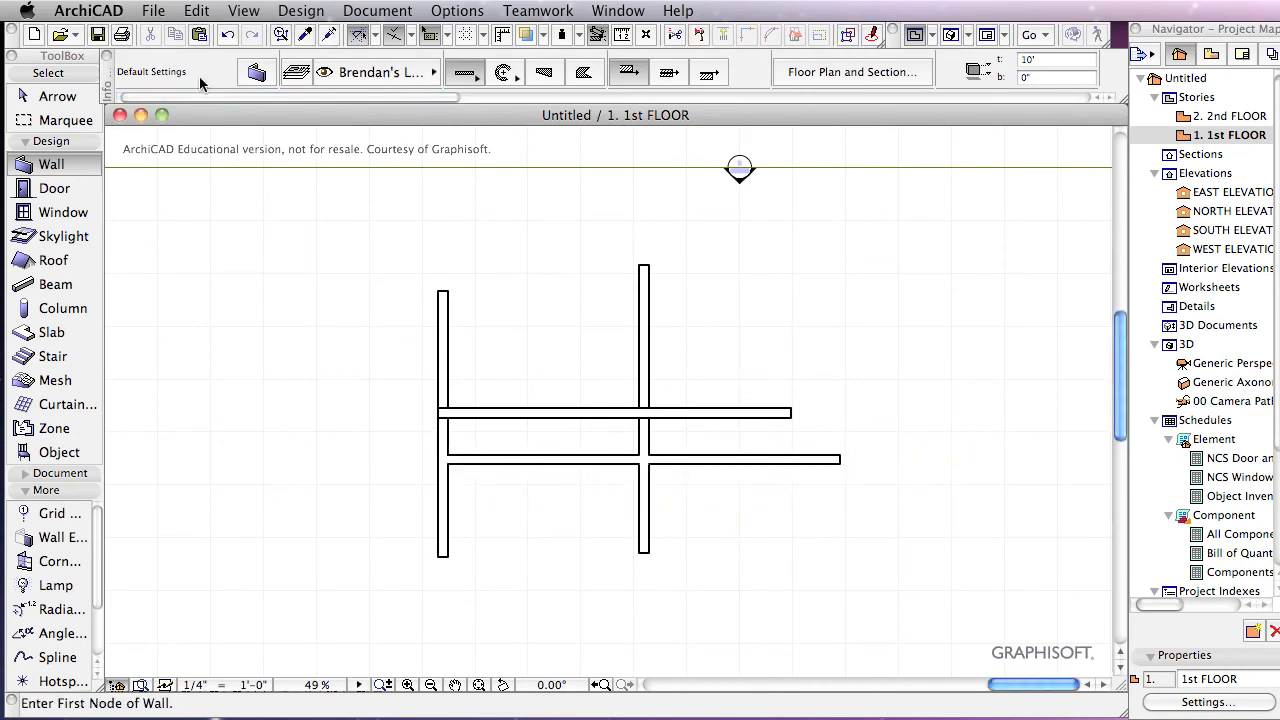
# Step: Select the new lower wall with the Arrow tool to check its joins
pyautogui.click(57, 96)
pyautogui.click(690, 462)
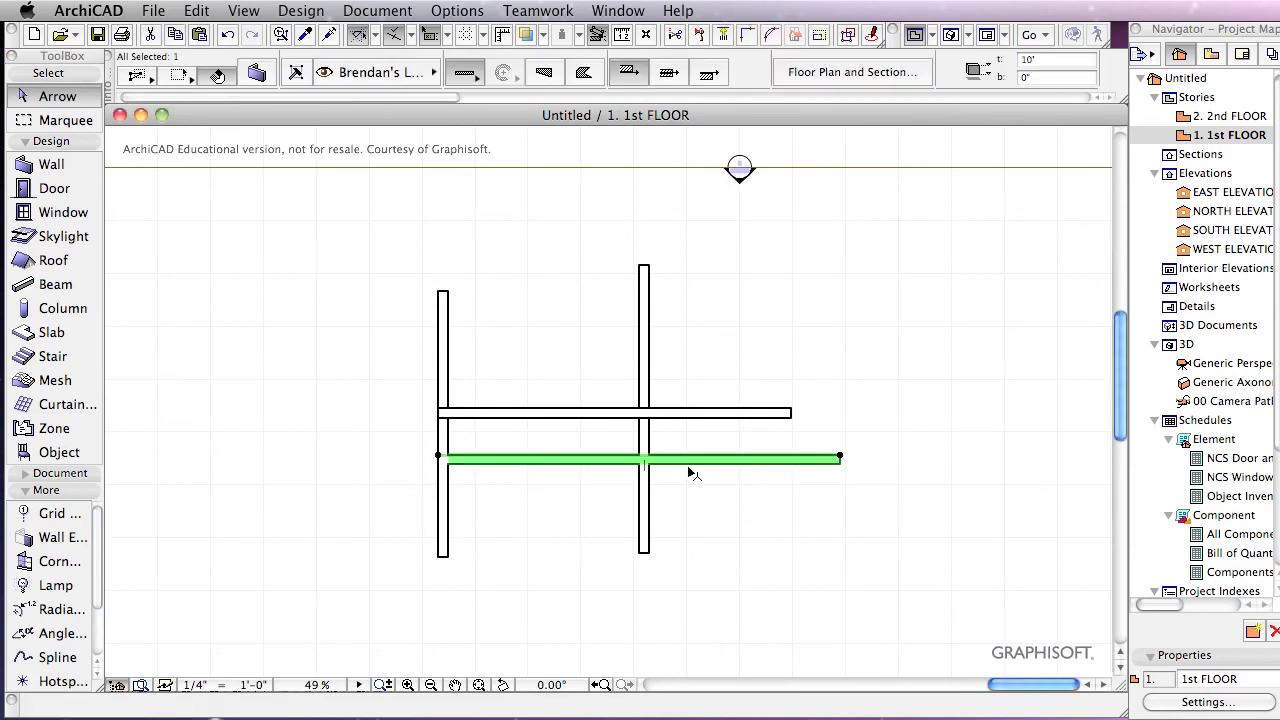
pyautogui.click(692, 496)
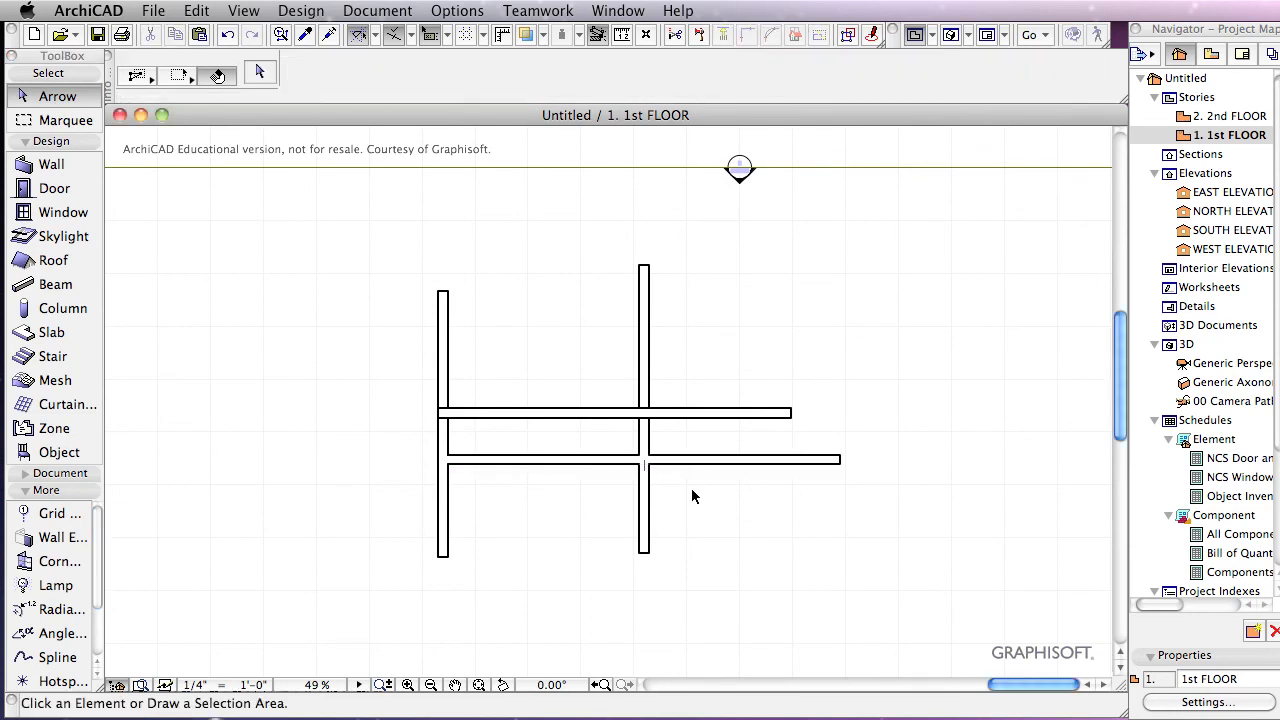
pyautogui.click(700, 468)
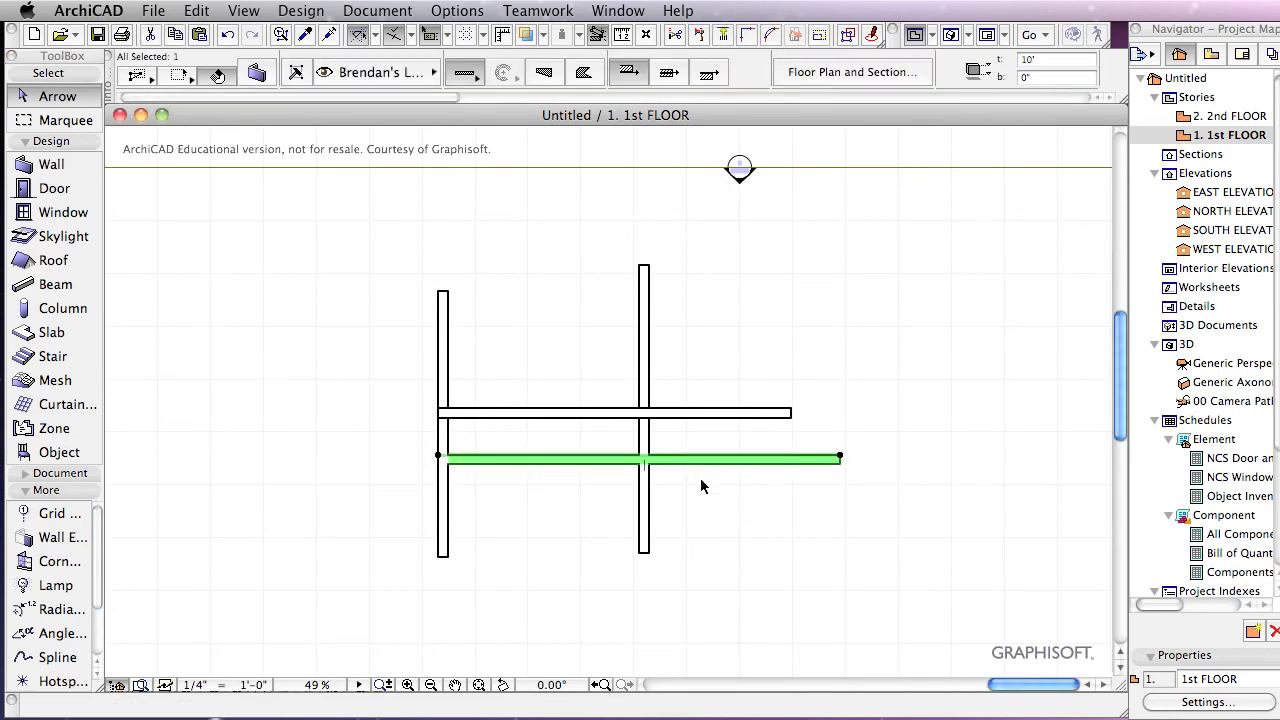
pyautogui.click(697, 479)
pyautogui.moveTo(587, 482); pyautogui.dragTo(561, 464)
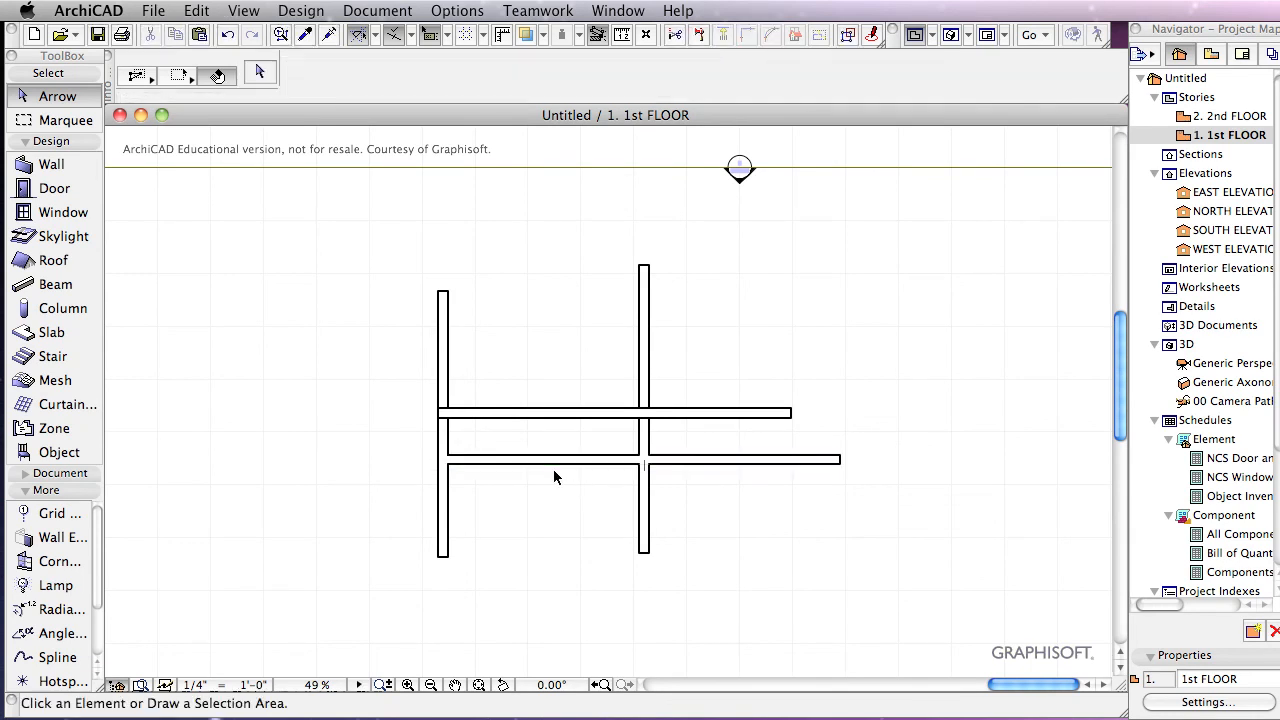
pyautogui.scroll(-2, 554, 396)
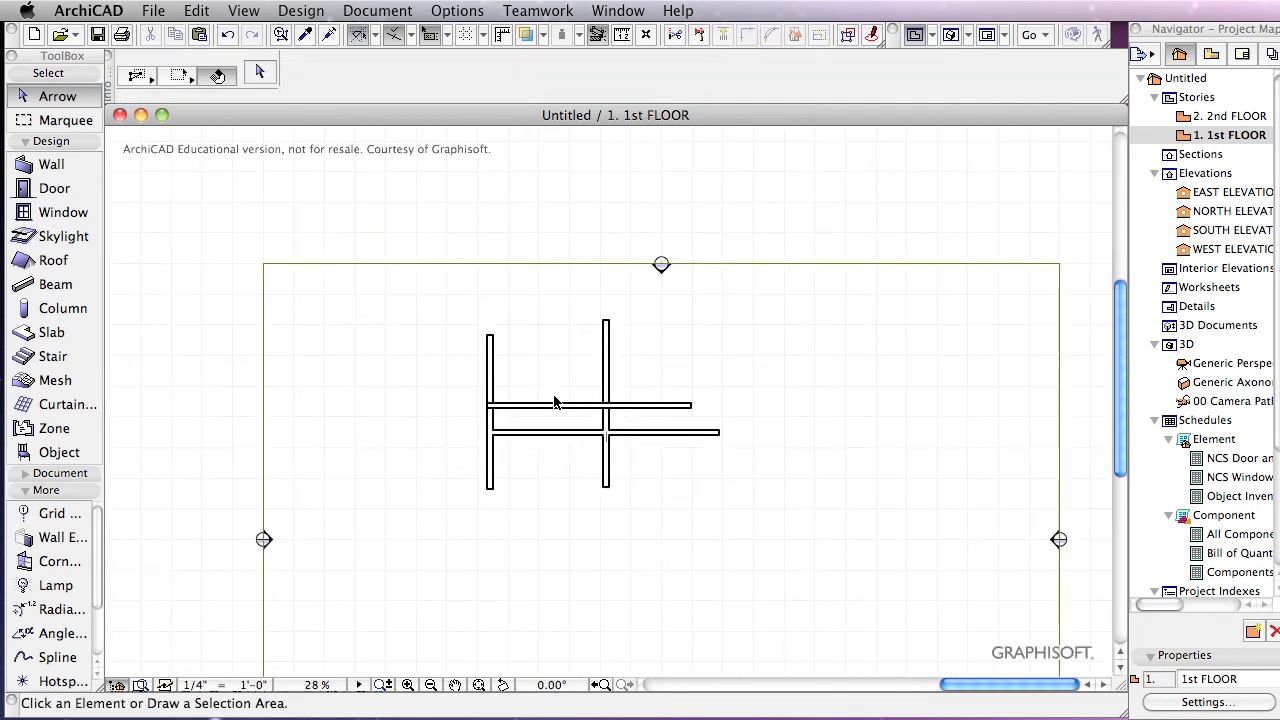
pyautogui.scroll(2, 554, 396)
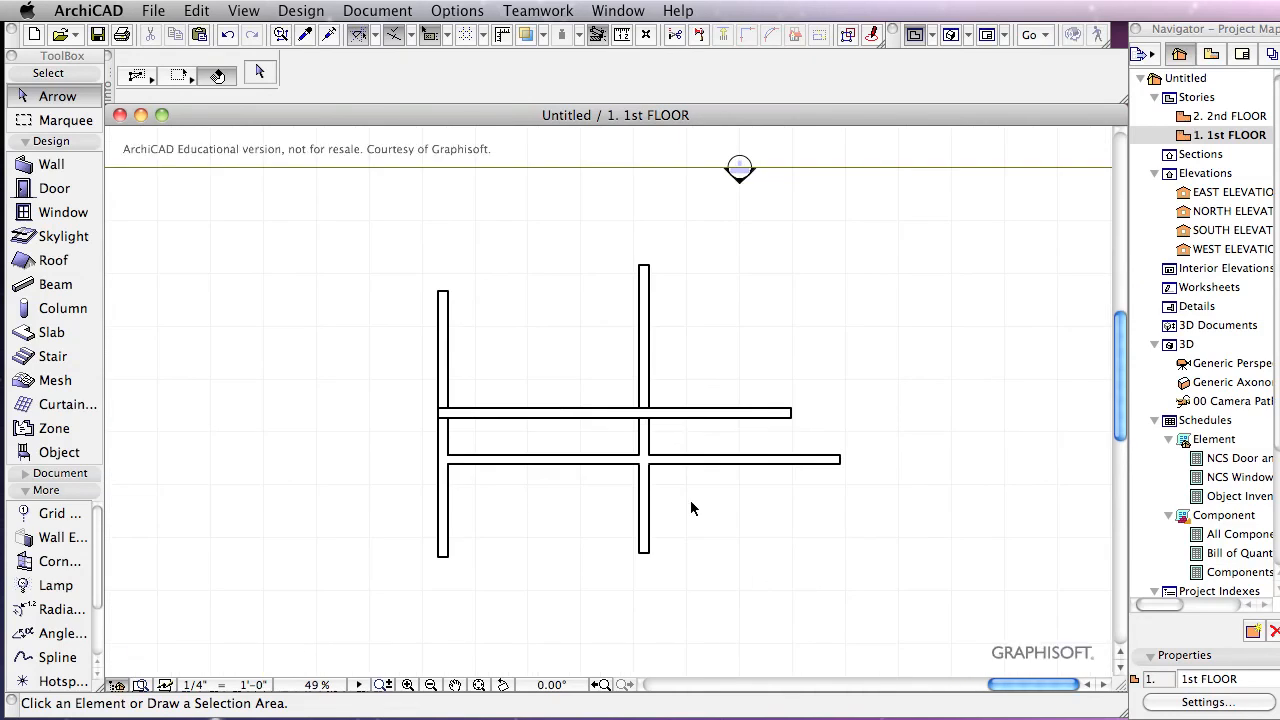